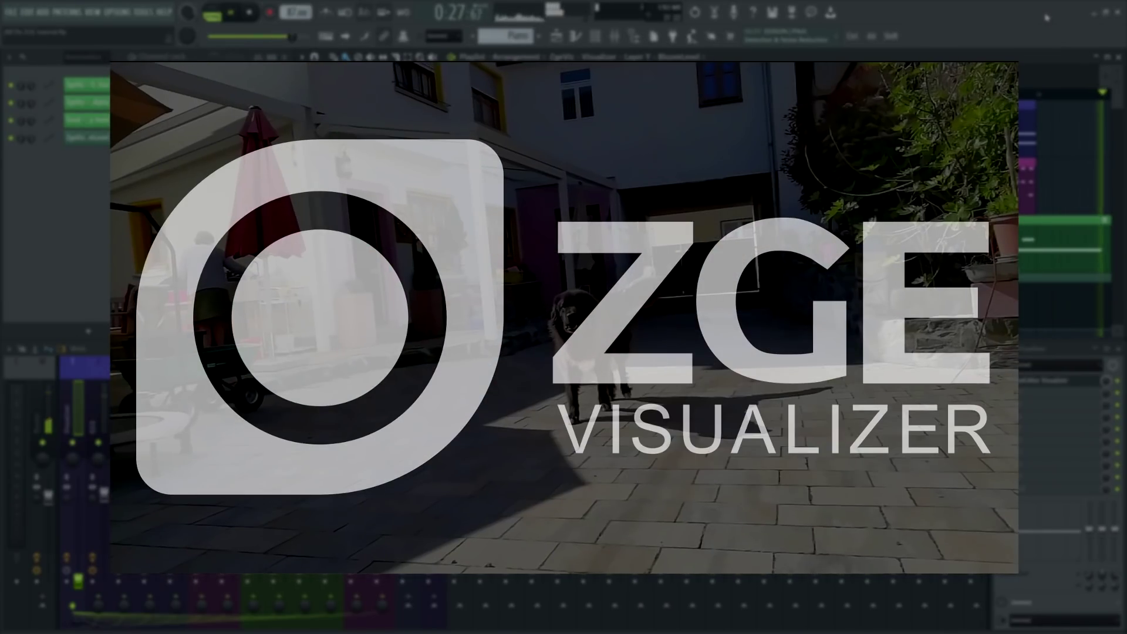
Stop playback, search the plugins for 'zga', and load ZGameEditor Visualizer onto mixer Insert 1
key("space")
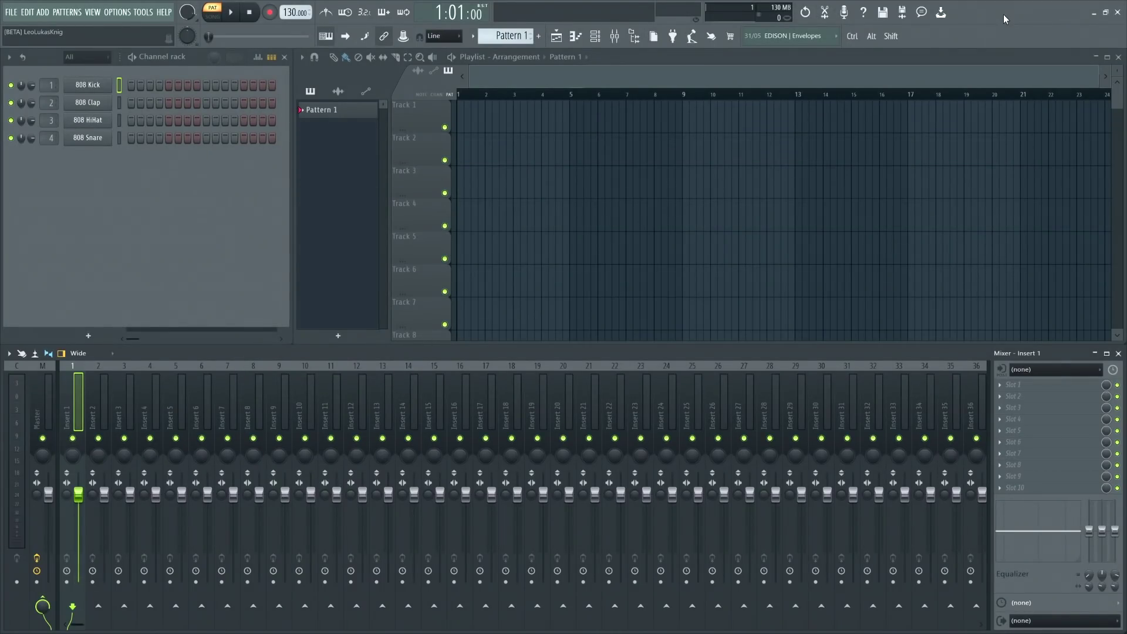
key("F8")
type("zgame")
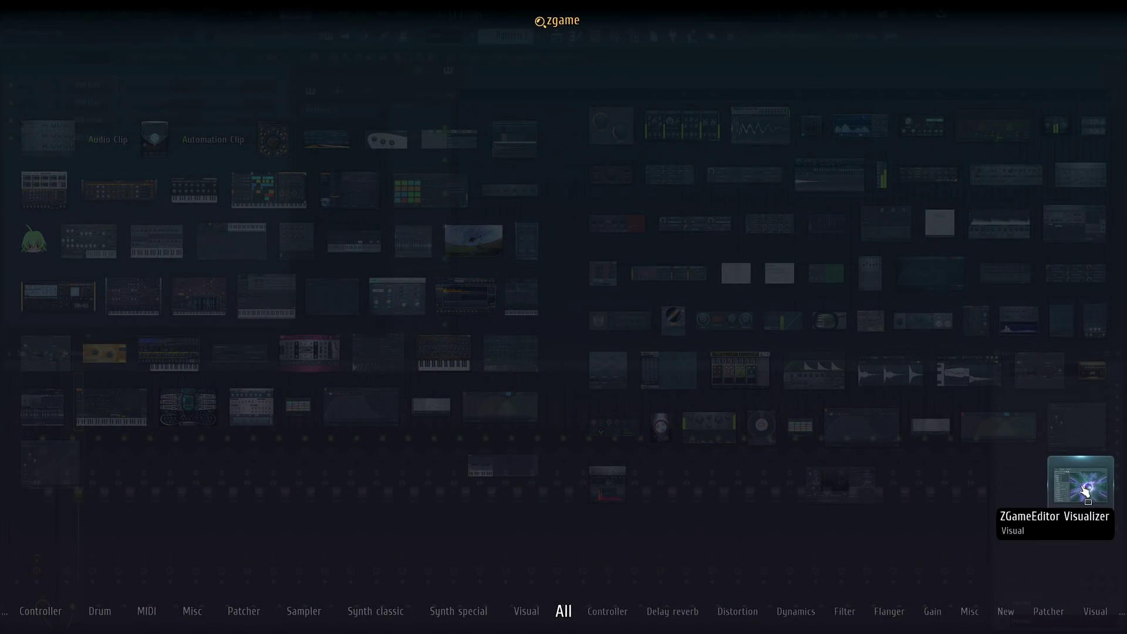
left_click_drag(1085, 491, 1024, 385)
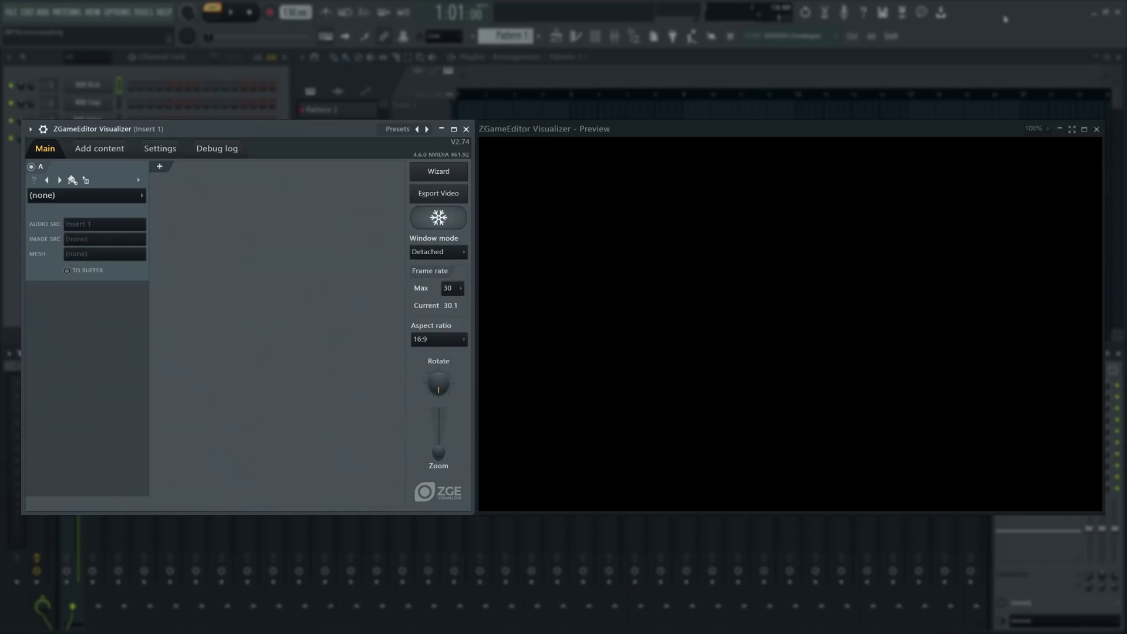
Drag Kick Lid.mp4 from the Sources folder into the visualizer as an image layer
key("alt+Tab")
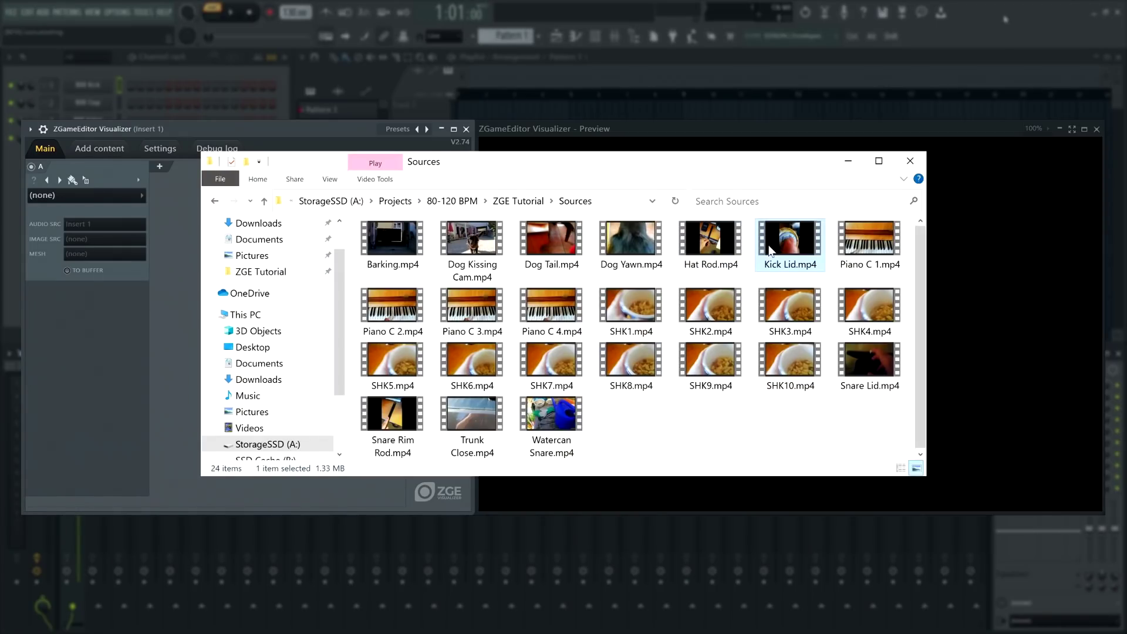
mouse_move(773, 240)
left_mouse_down()
mouse_move(487, 290)
mouse_move(250, 223)
mouse_move(147, 235)
left_mouse_up()
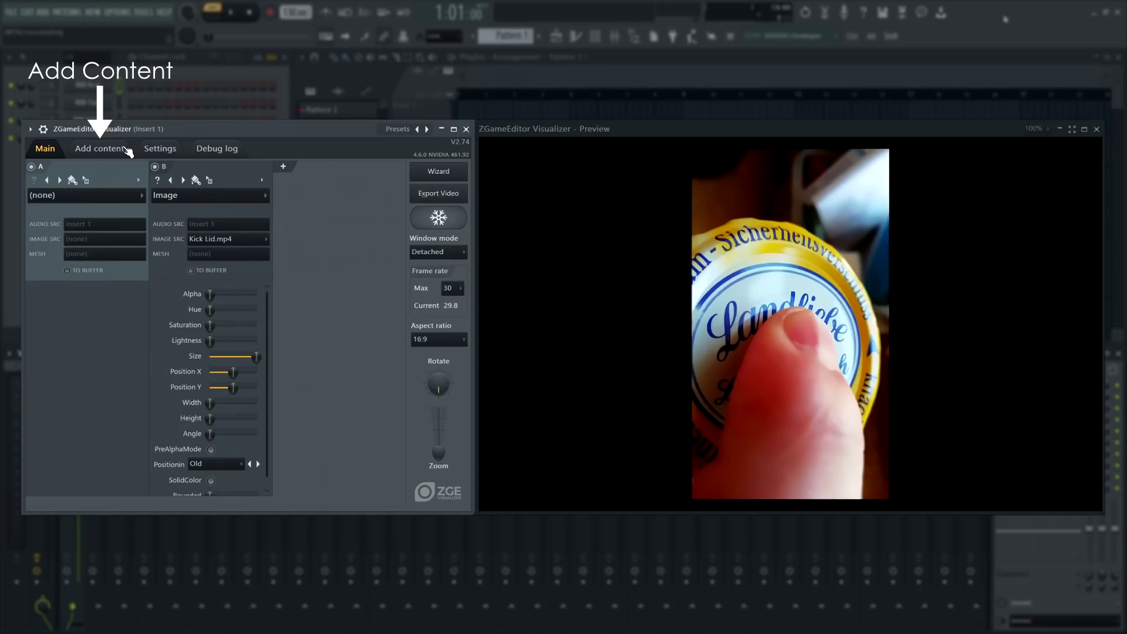
On the Add content tab, enable video preloading with audio, then return to the Main layer settings
left_click(100, 148)
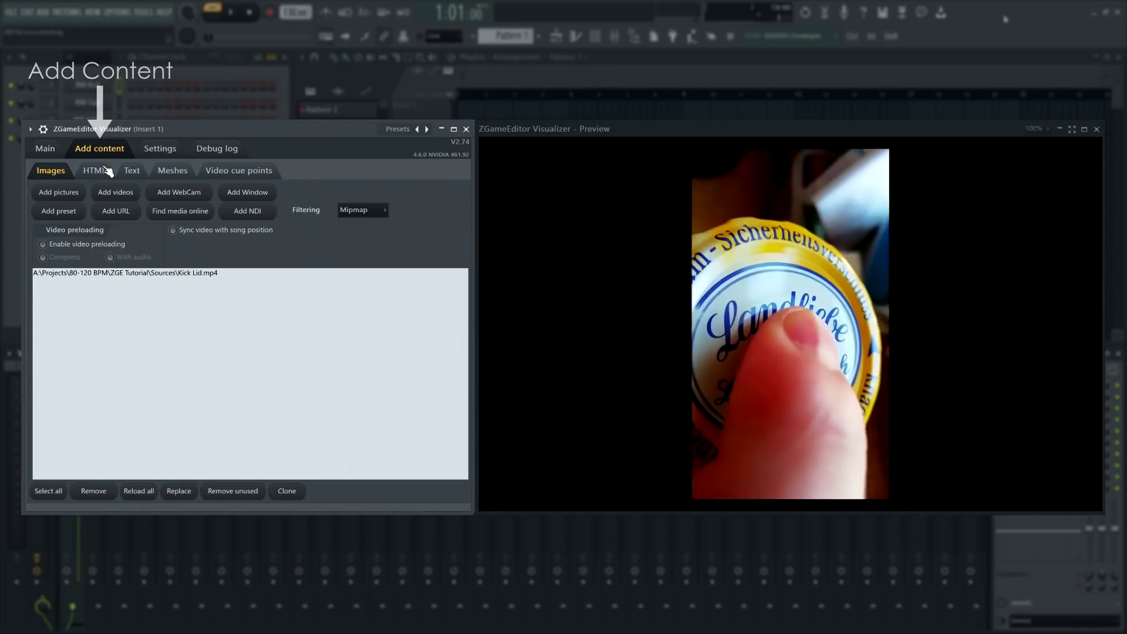
left_click(82, 246)
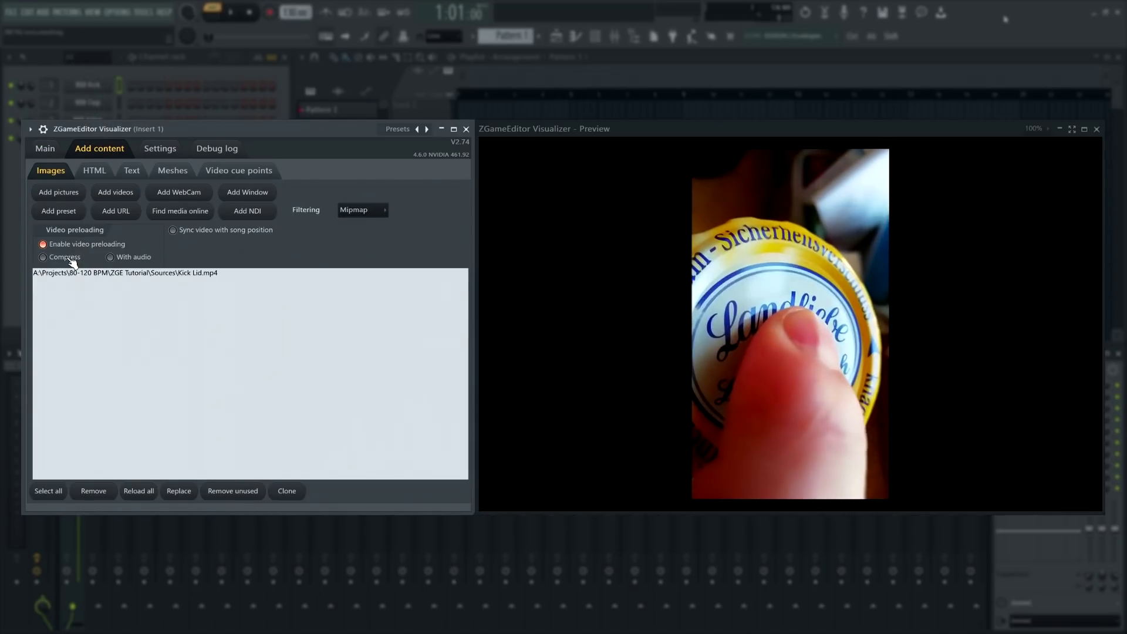
left_click(110, 257)
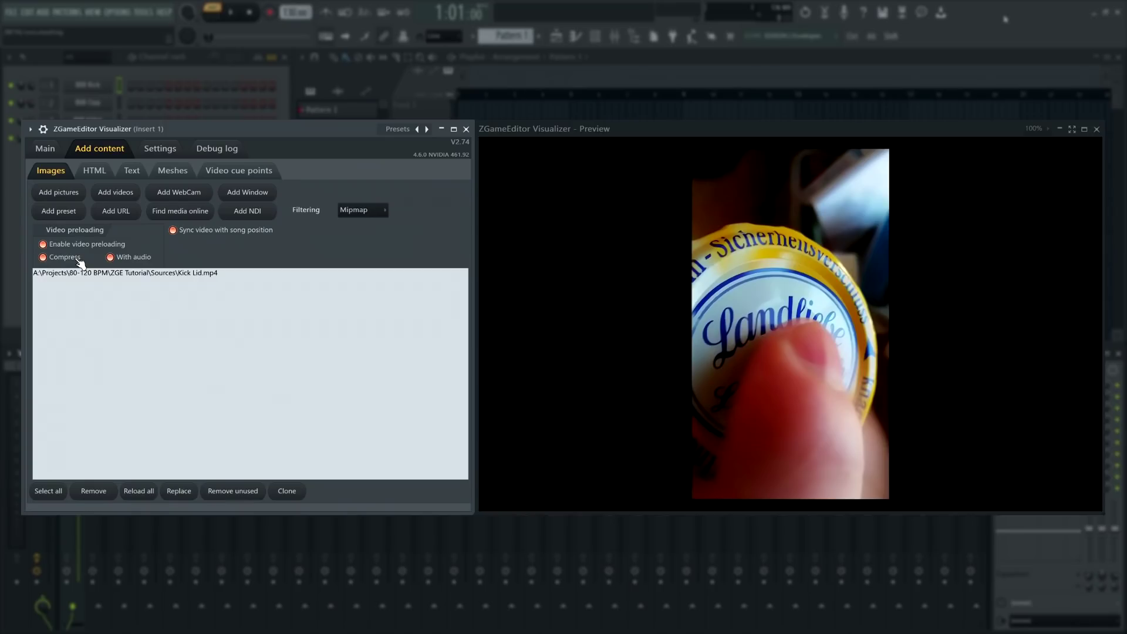
left_click(45, 148)
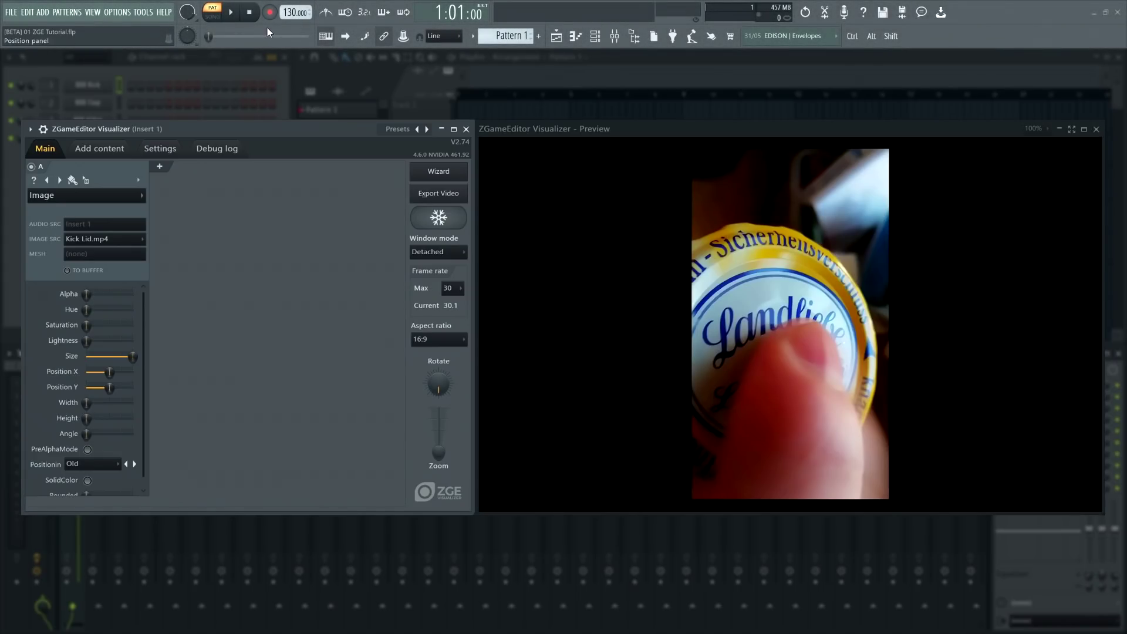
Play the song briefly to preview the Kick Lid clip, then stop it
left_click(232, 13)
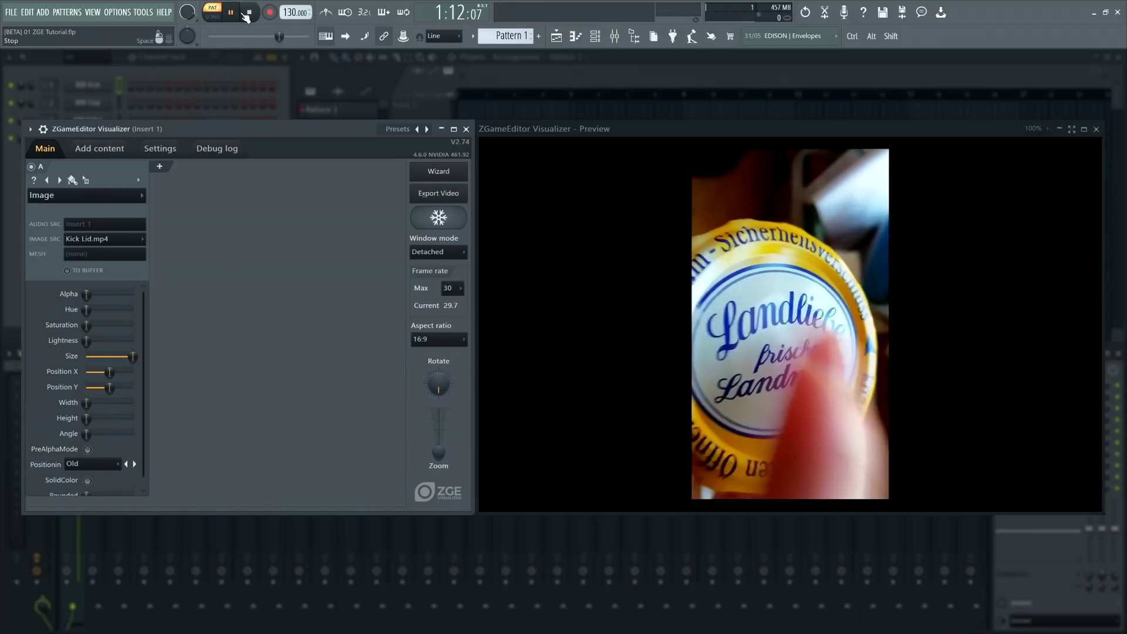
left_click(249, 13)
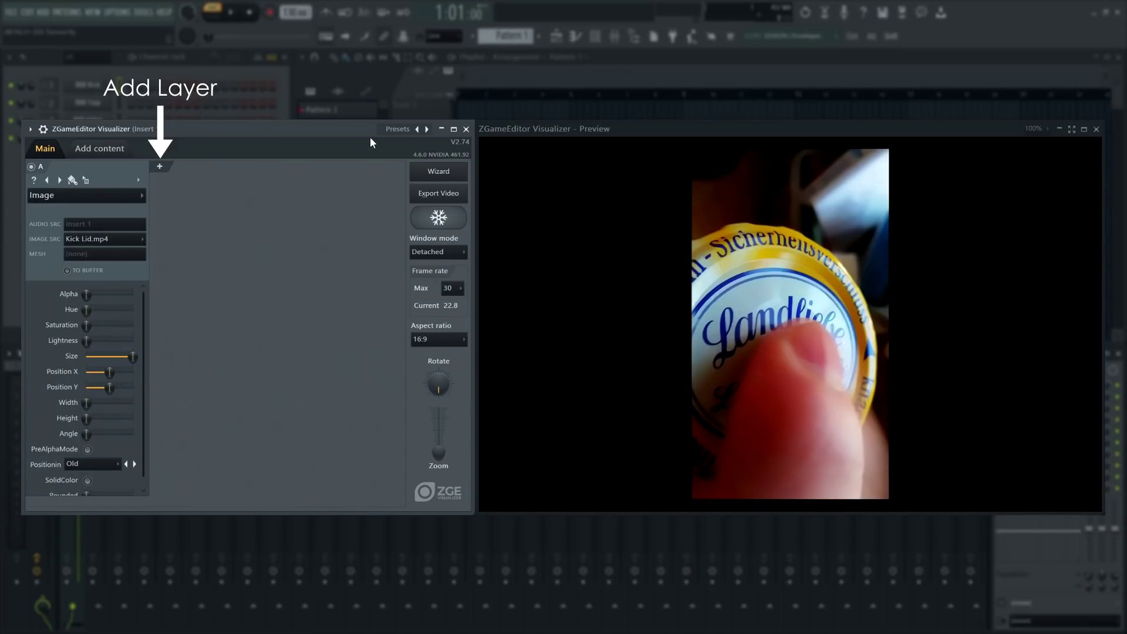
Add layer B as an Internal controllers Video Controller with Kick Lid.mp4 as its source, then start playback
left_click(164, 167)
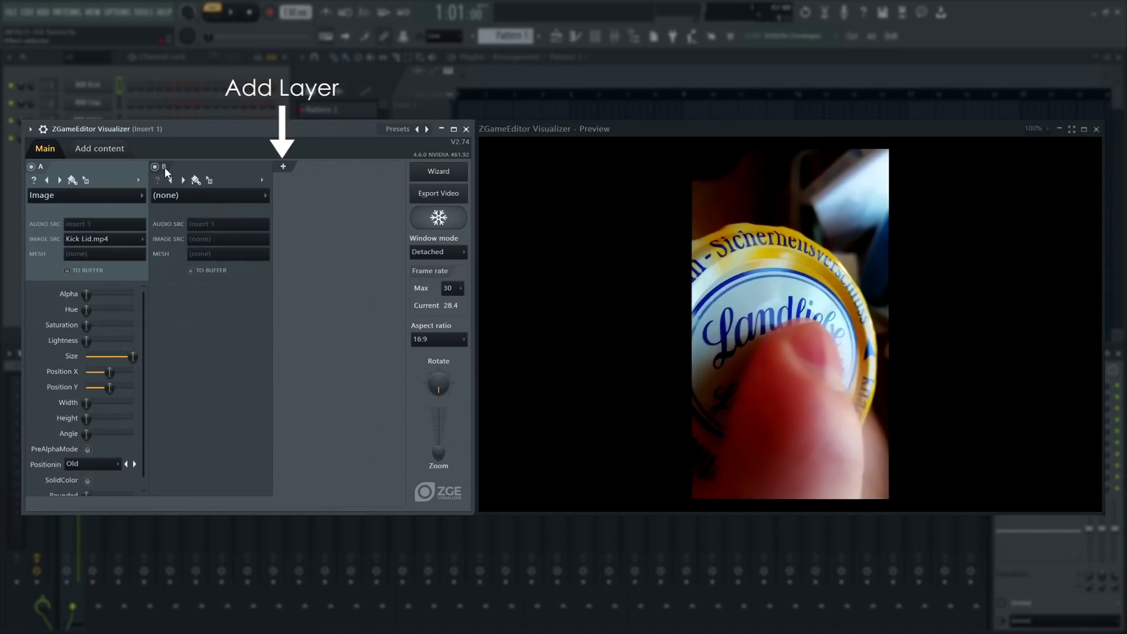
left_click(171, 195)
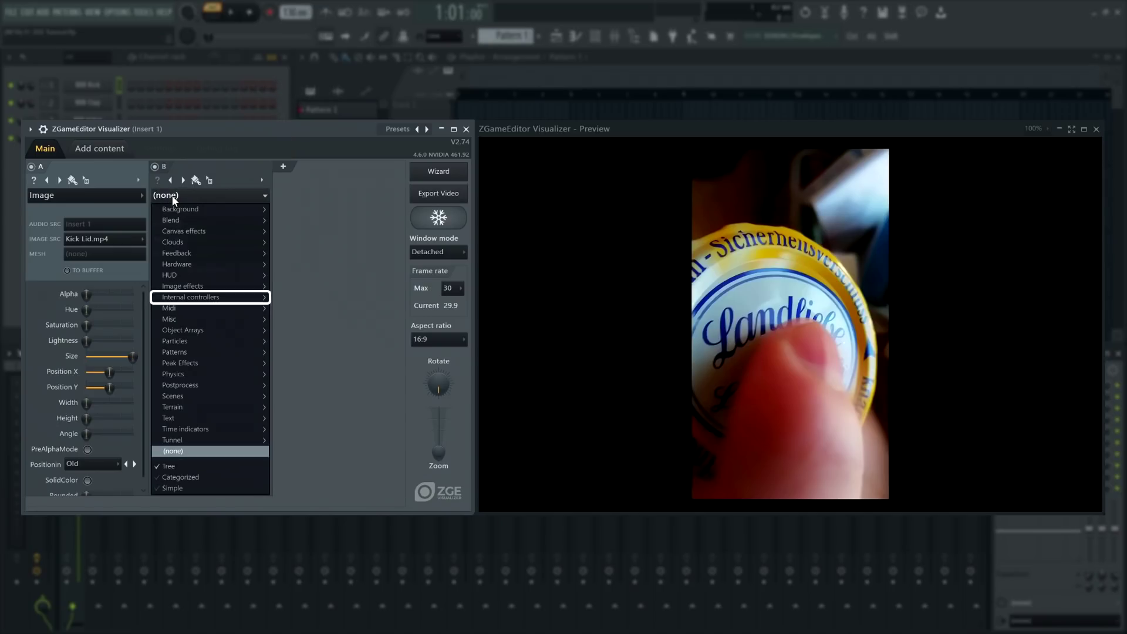
mouse_move(185, 298)
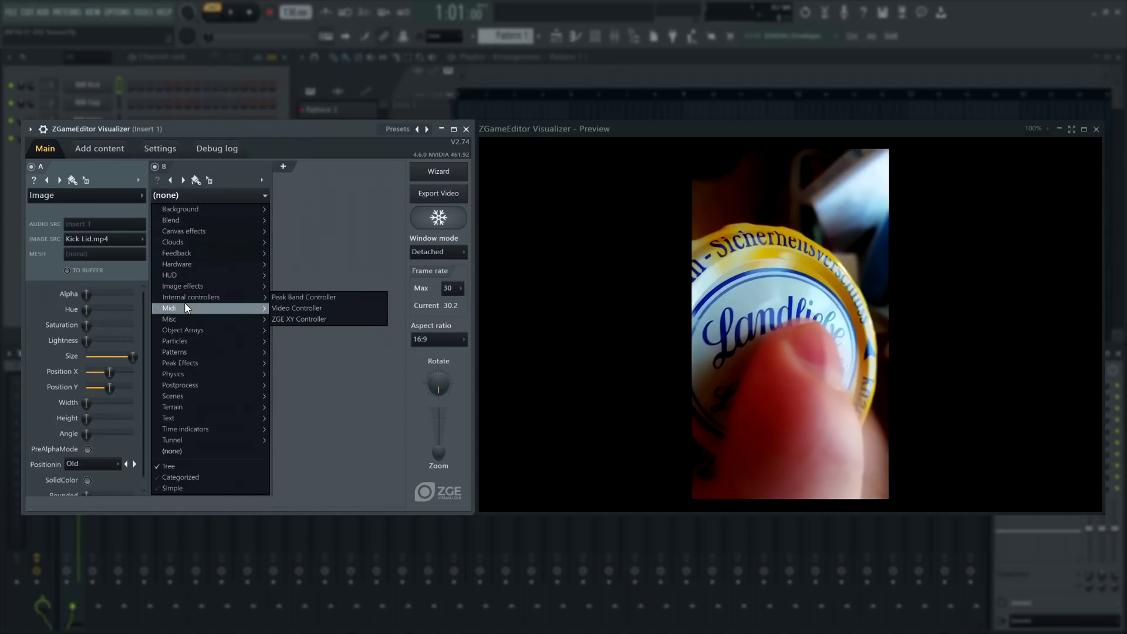
left_click(293, 306)
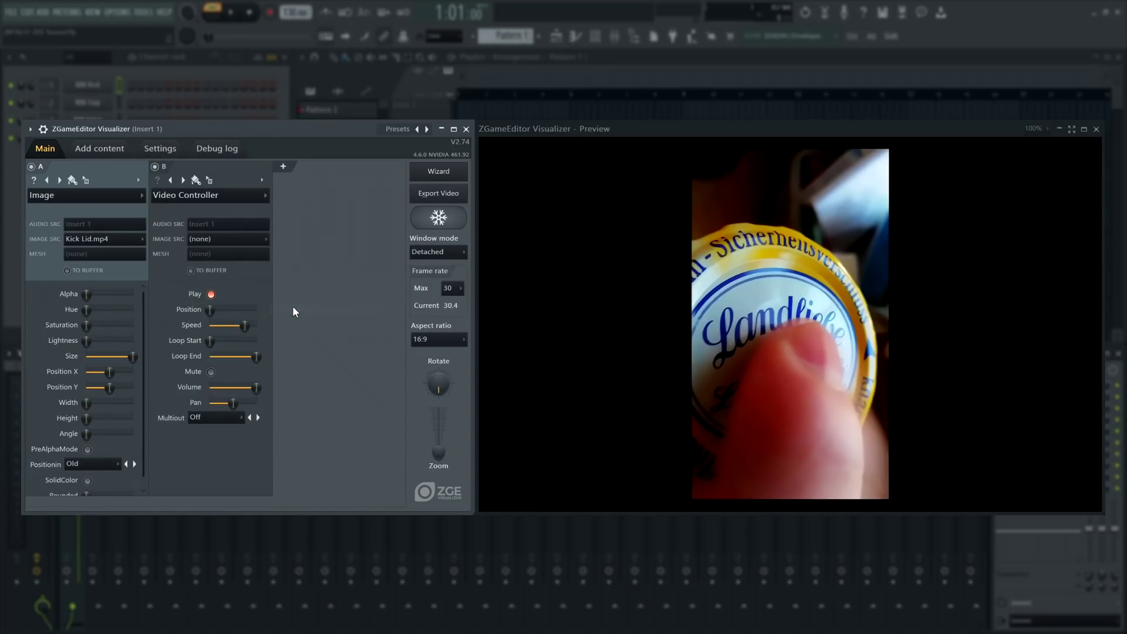
left_click(226, 240)
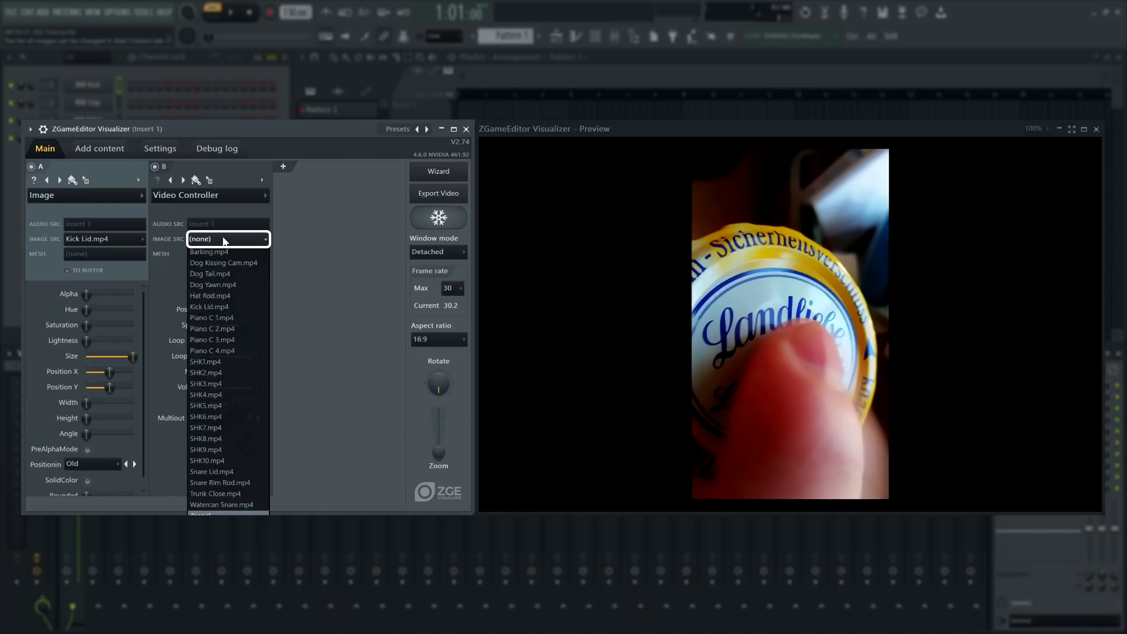
left_click(209, 306)
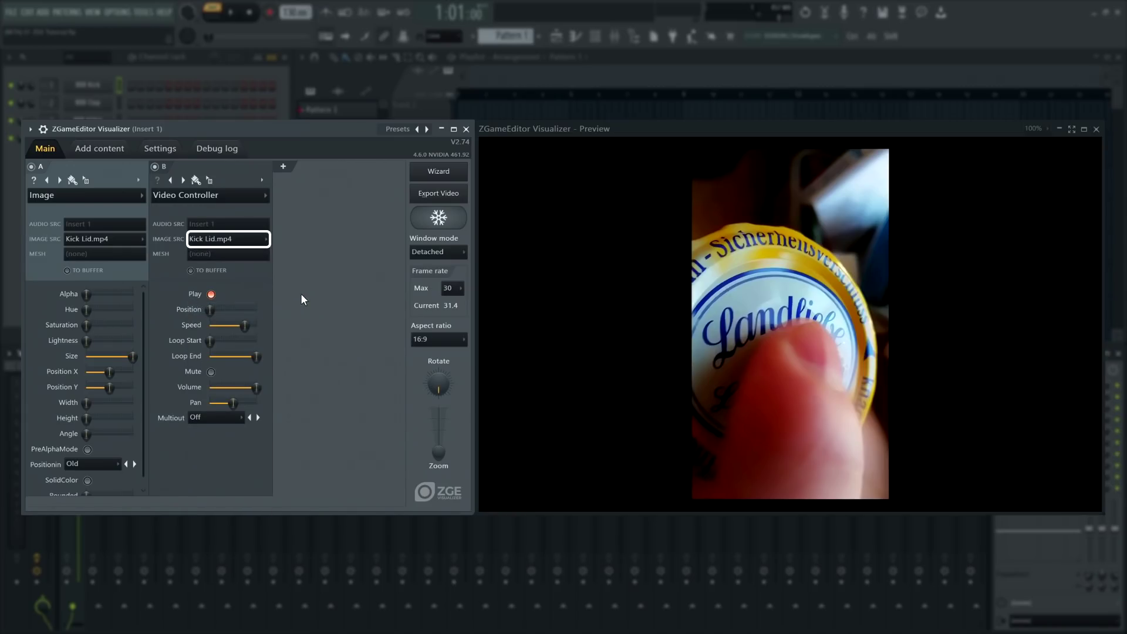
left_click(233, 13)
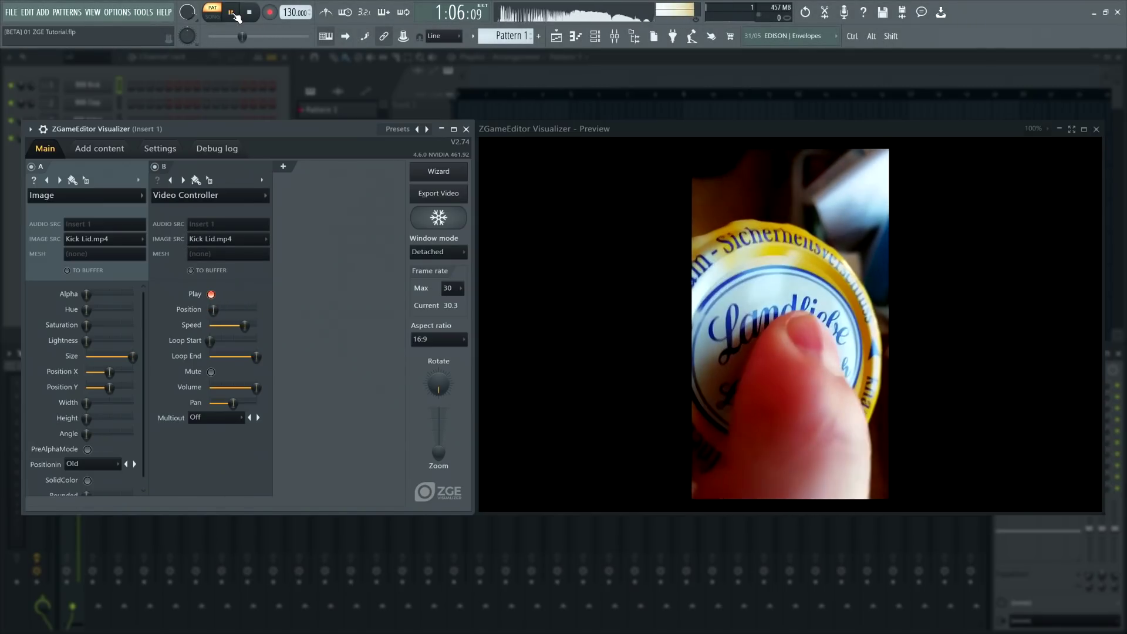
Stop, replay and stop the song to watch layer B's Kick Lid clip
left_click(249, 18)
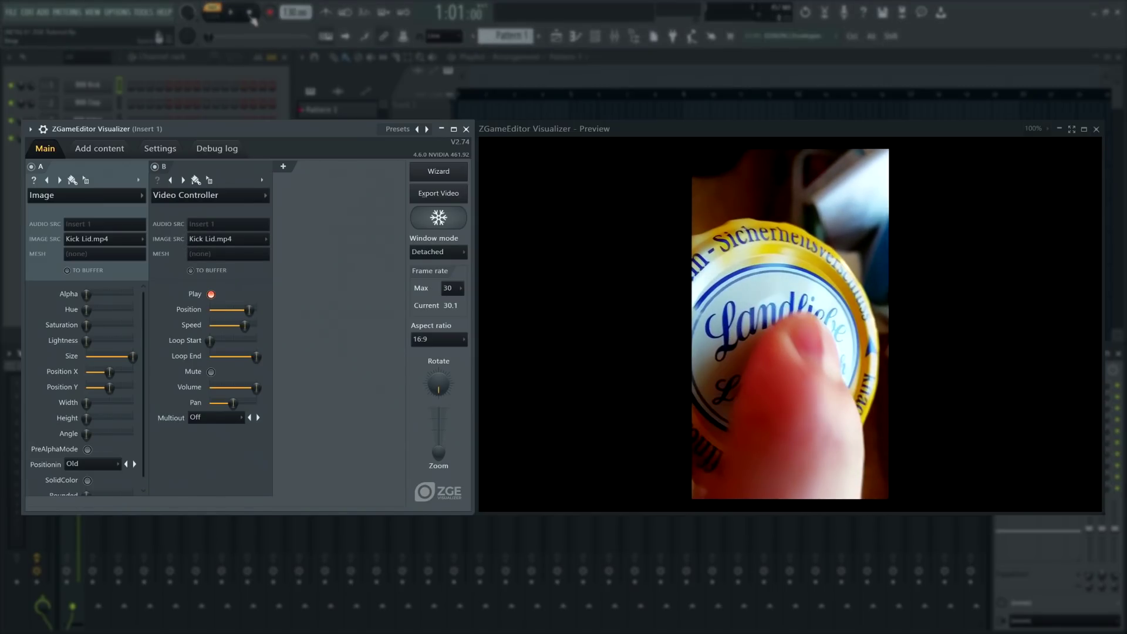
left_click(212, 294)
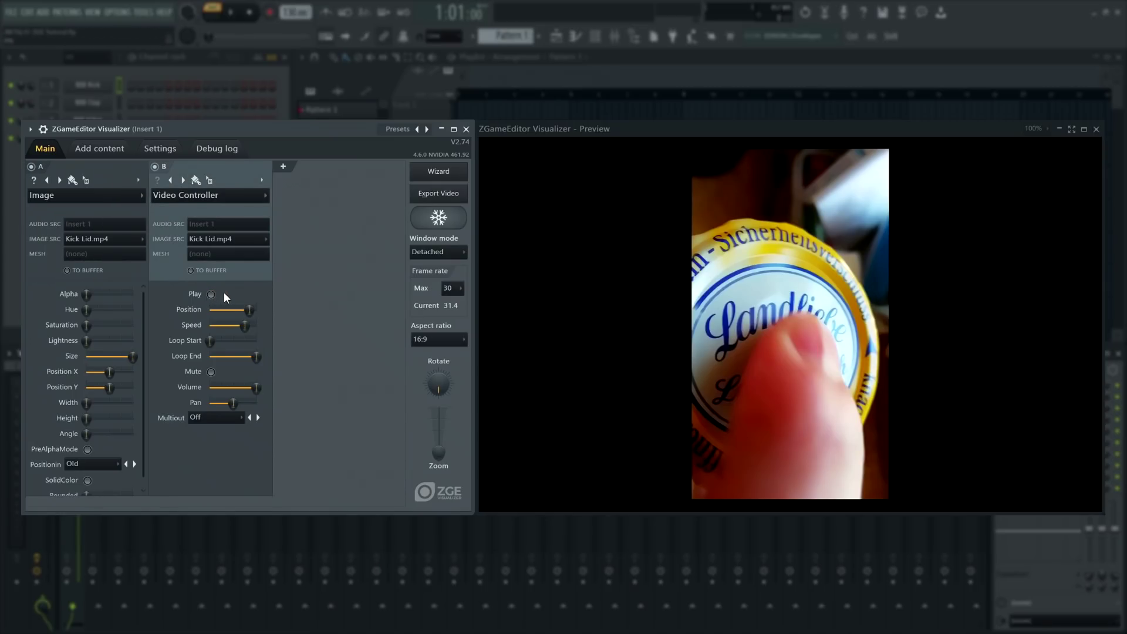
left_click(250, 16)
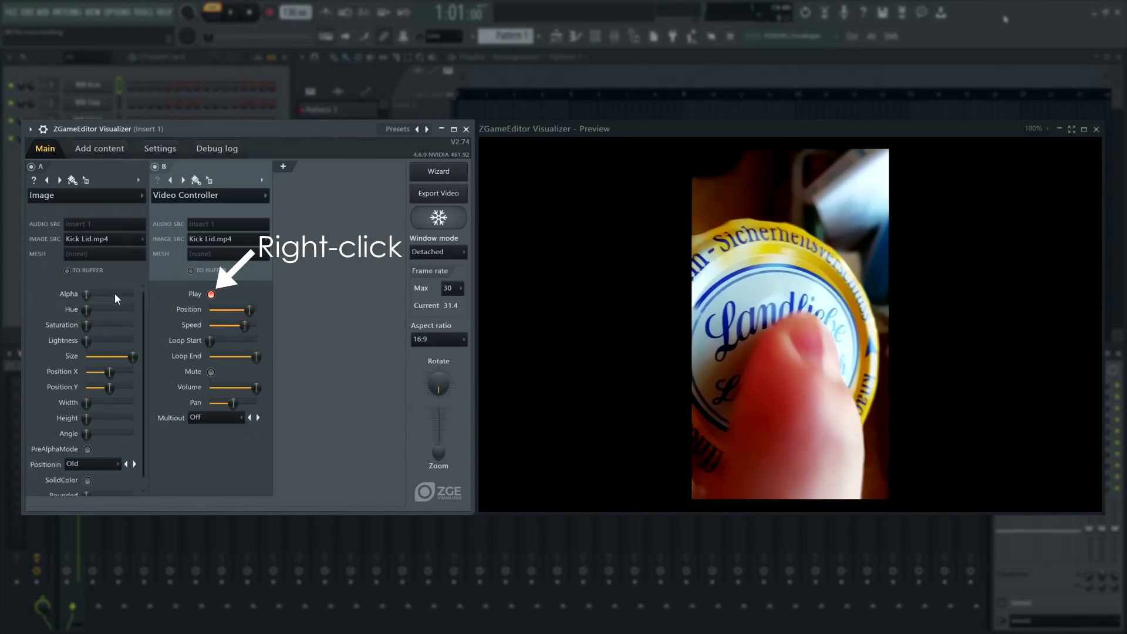
Link layer B's Play control to Fruity Envelope Controller Articulator 1 and accept
right_click(211, 293)
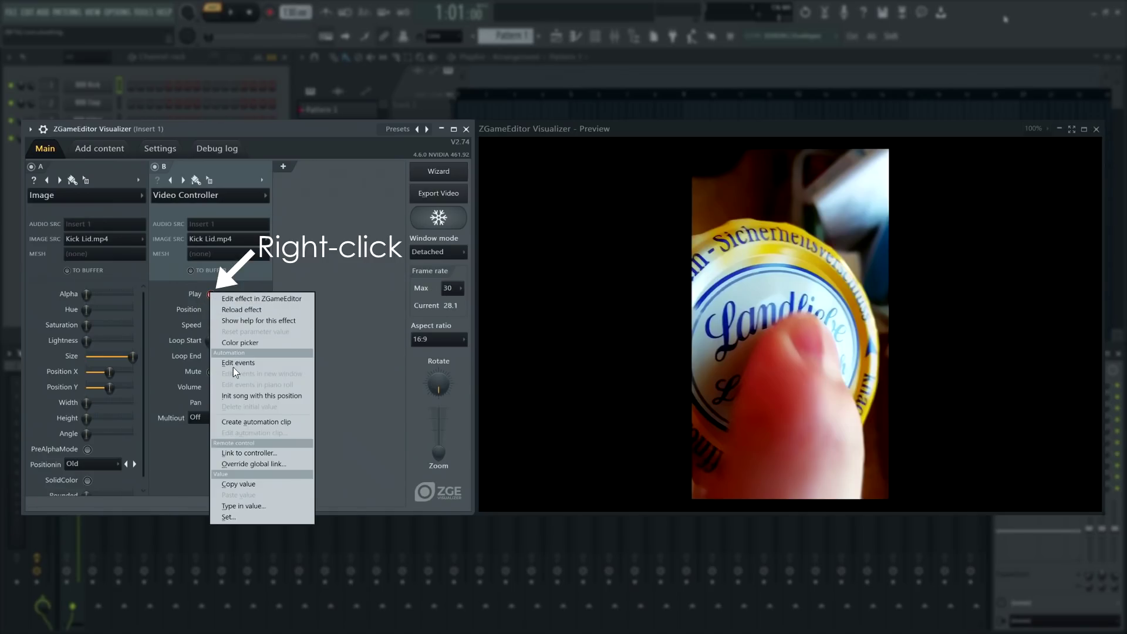
left_click(249, 453)
left_click(488, 293)
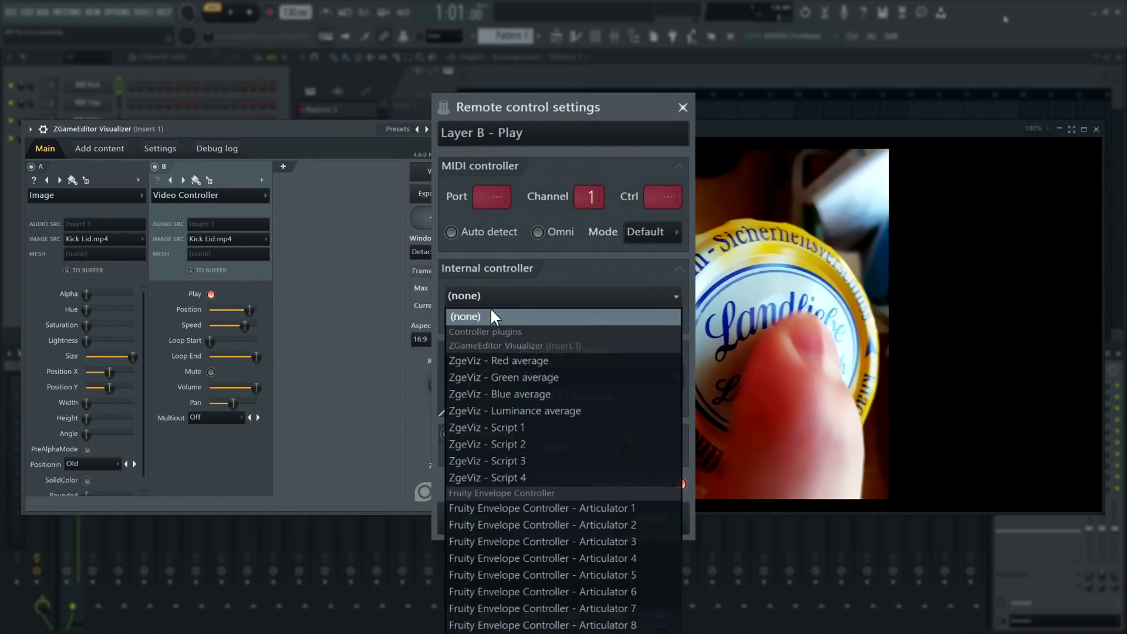
left_click(513, 505)
left_click(660, 510)
Straighten Articulator 1's curves and set zero attack, full sustain and an instant release
left_click(285, 289, "alt")
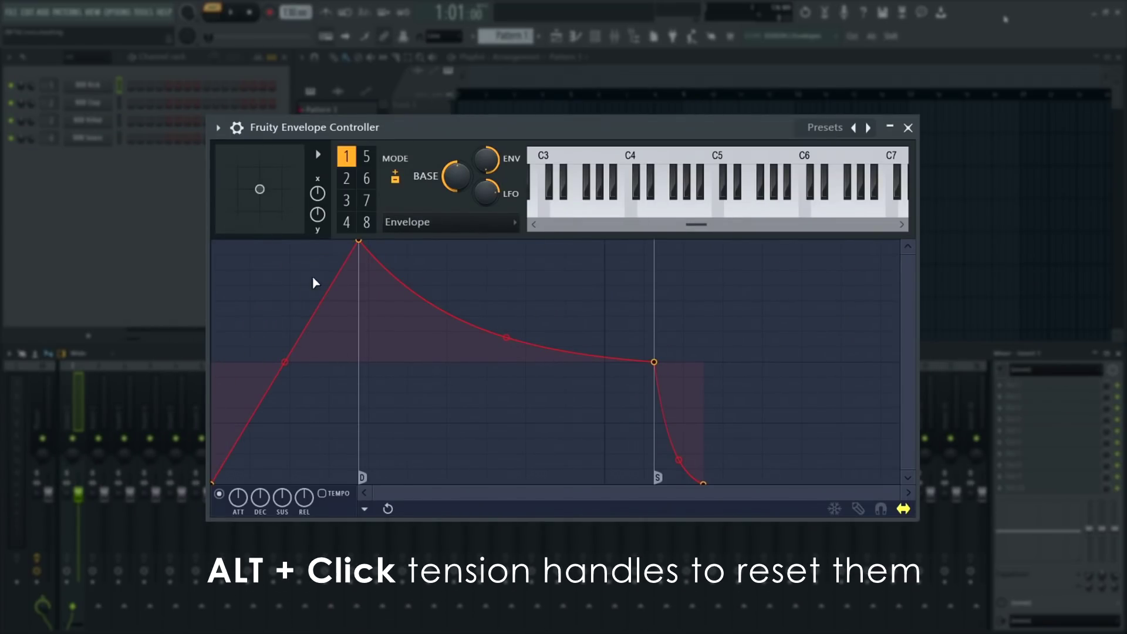
left_click_drag(358, 241, 212, 241)
left_click(360, 337, "alt")
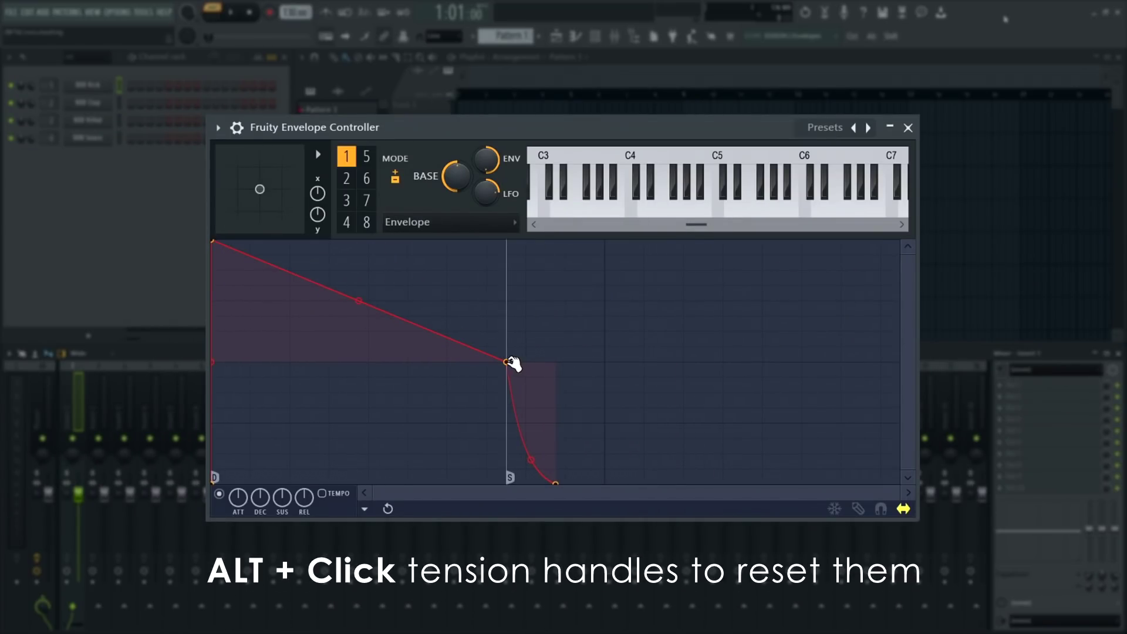
left_click_drag(506, 361, 378, 240)
left_click(401, 438, "alt")
left_click_drag(424, 478, 377, 482)
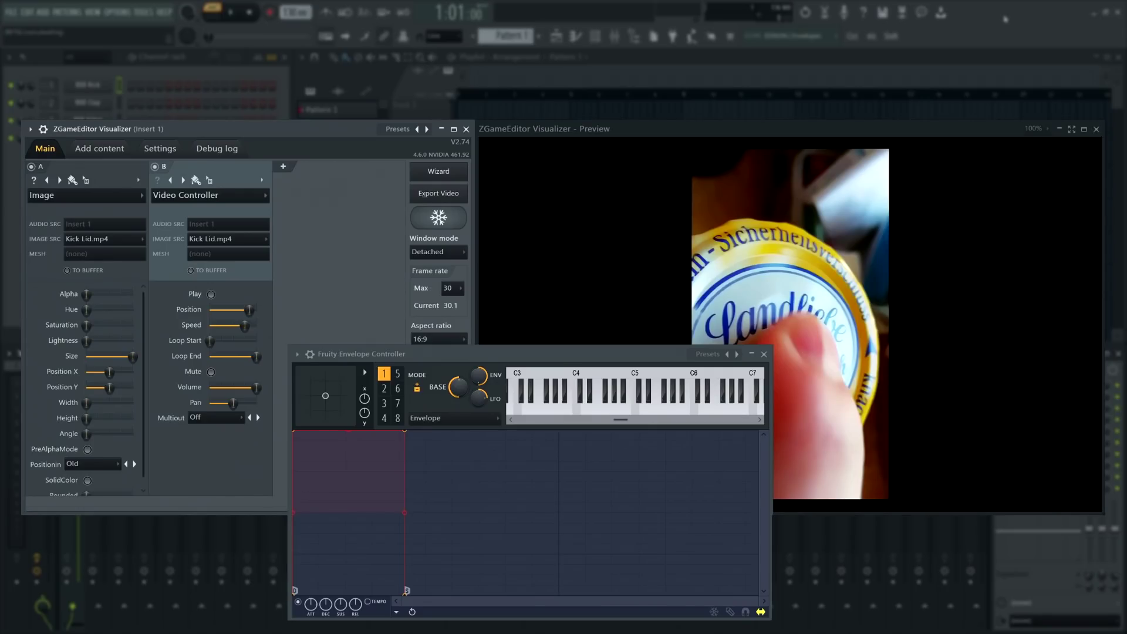
left_click(577, 405)
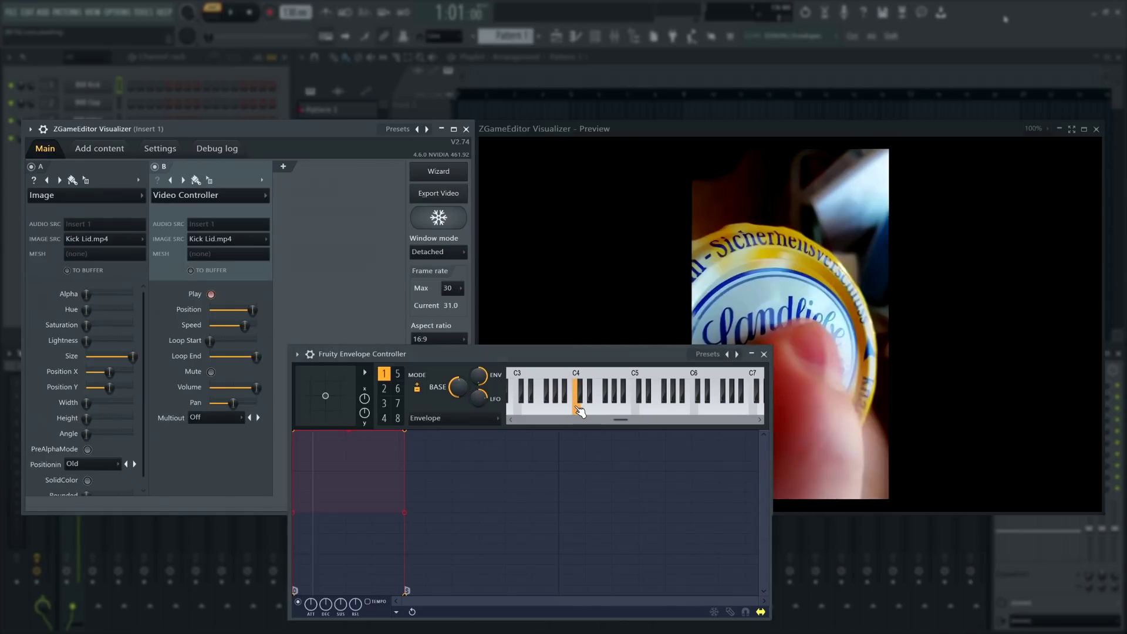
left_click(577, 405)
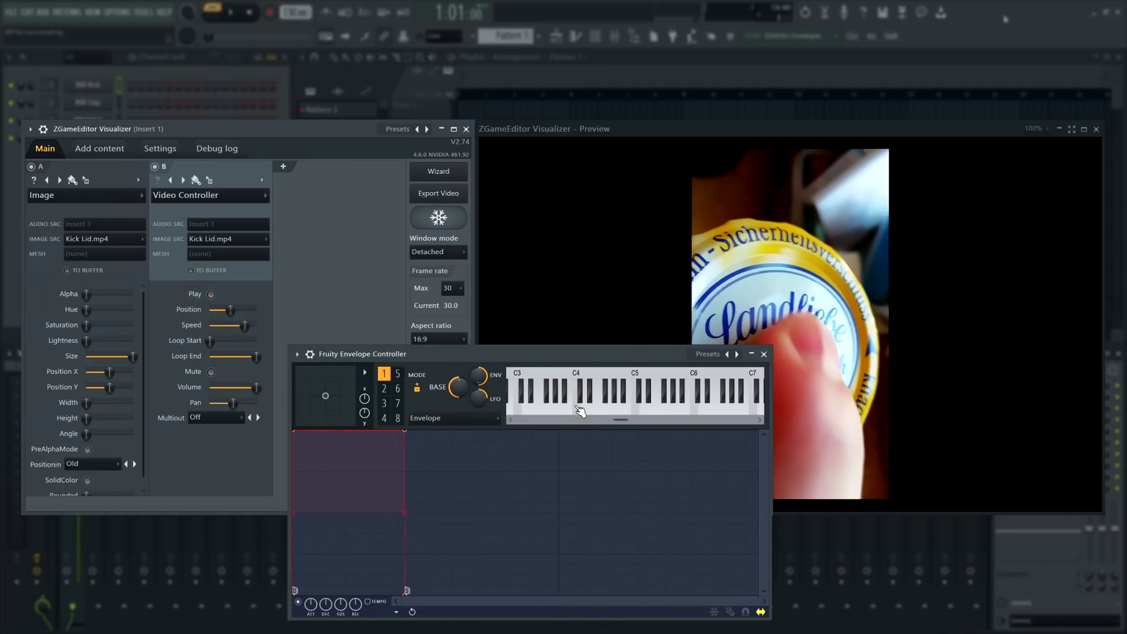
left_click(579, 410)
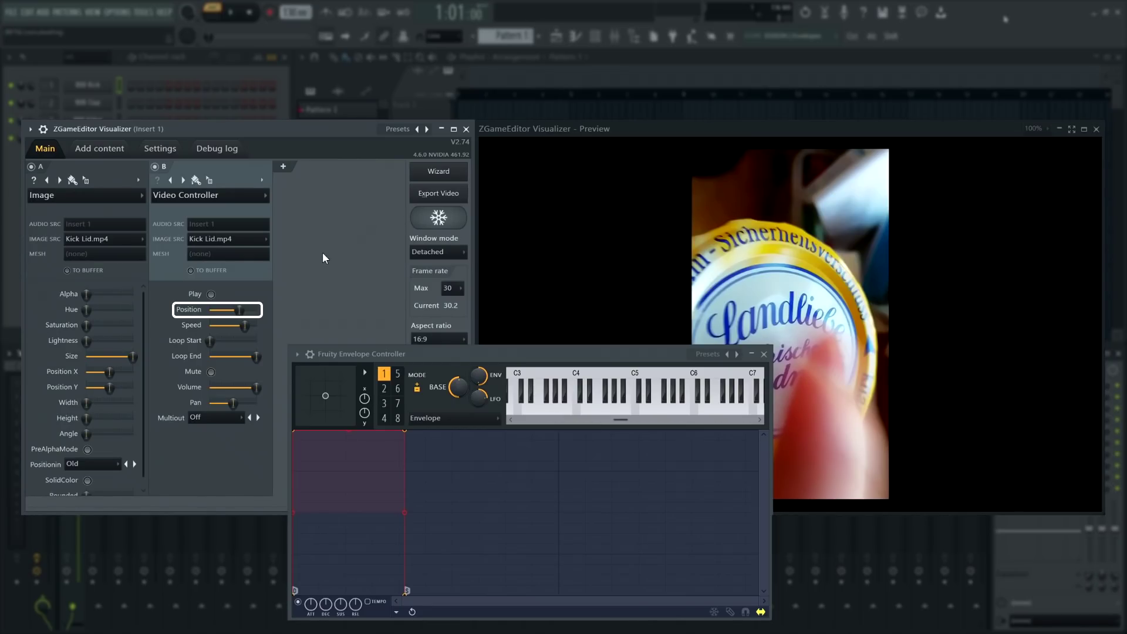
Retrigger the Kick Lid video with several C4 presses, then move layer B's Position slider left
left_click(579, 406)
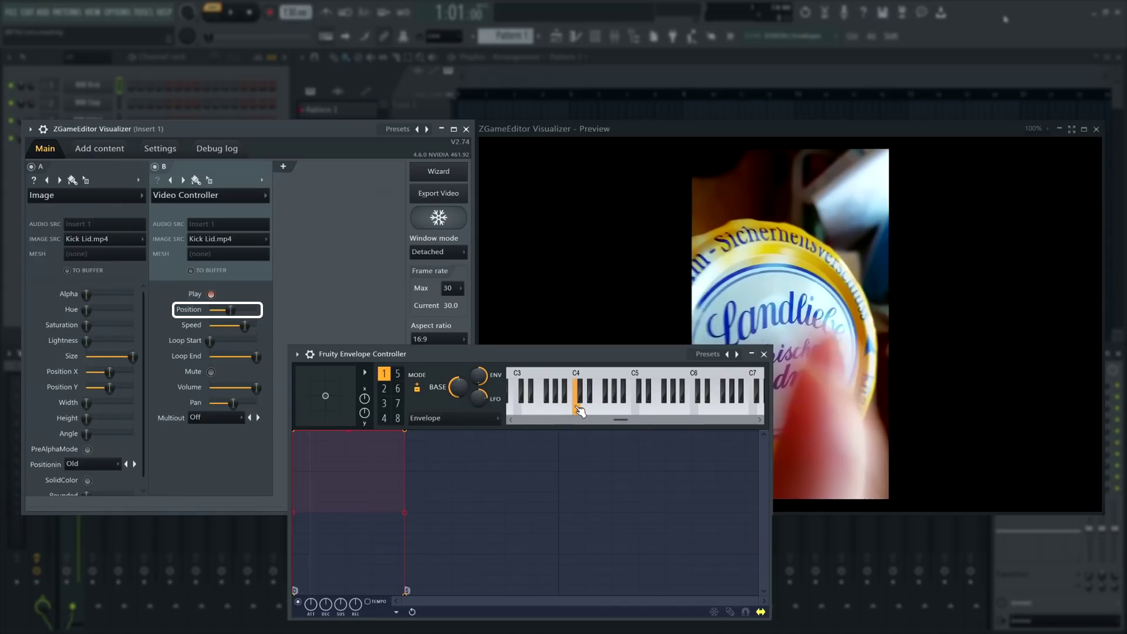
left_click(578, 407)
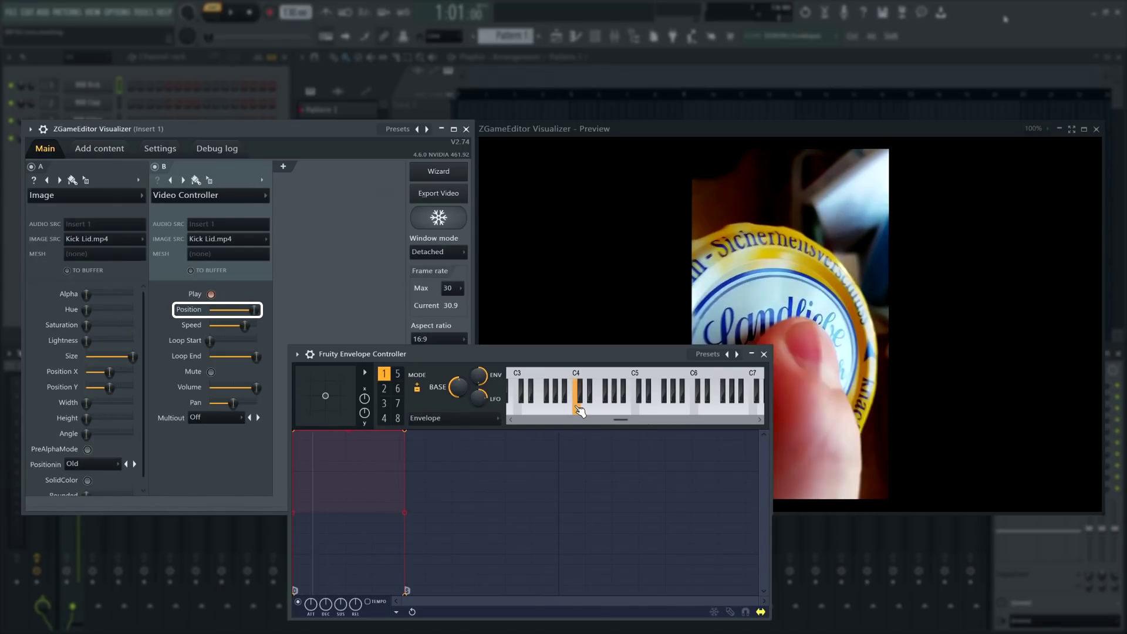
left_click(580, 411)
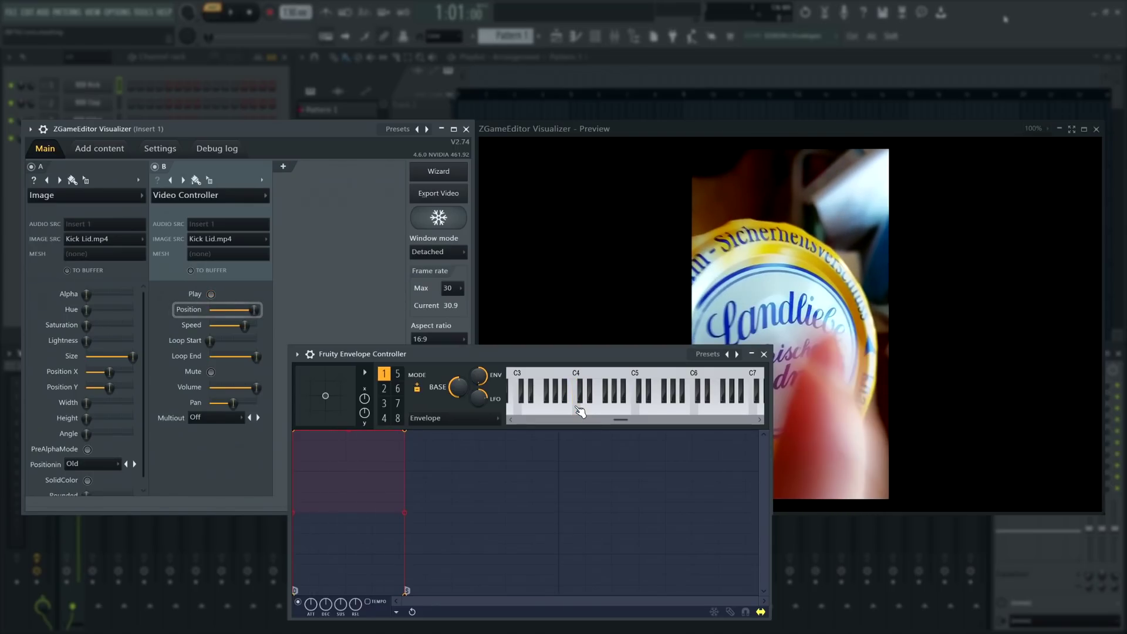
left_click(580, 410)
left_click_drag(254, 310, 240, 312)
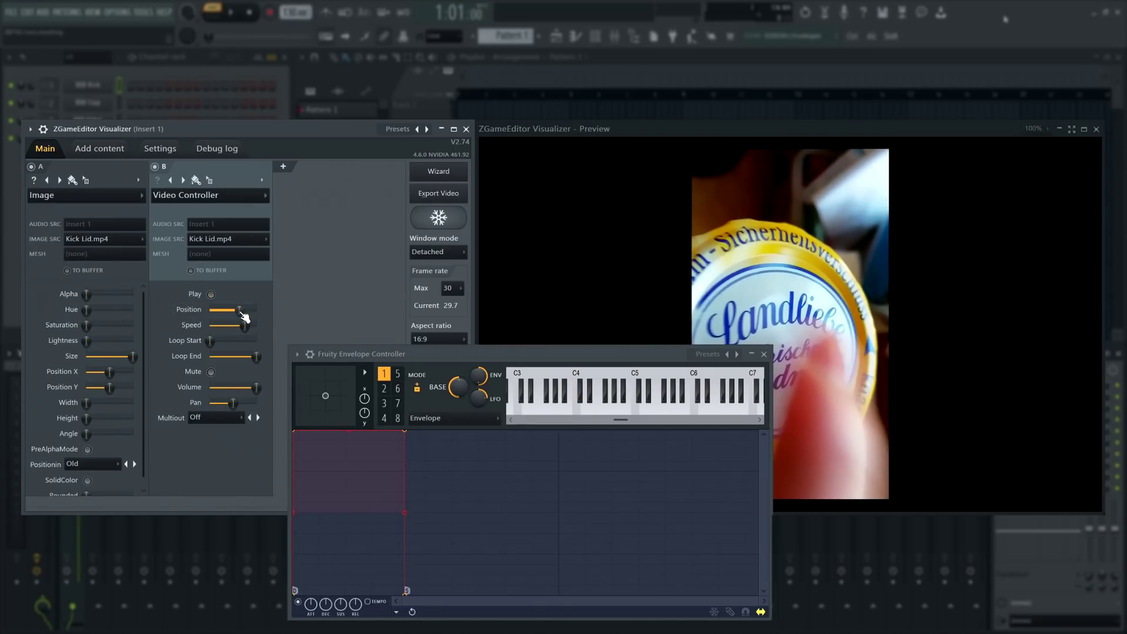
Link layer B's Position to the Envelope Controller's articulator 2
right_click(239, 311)
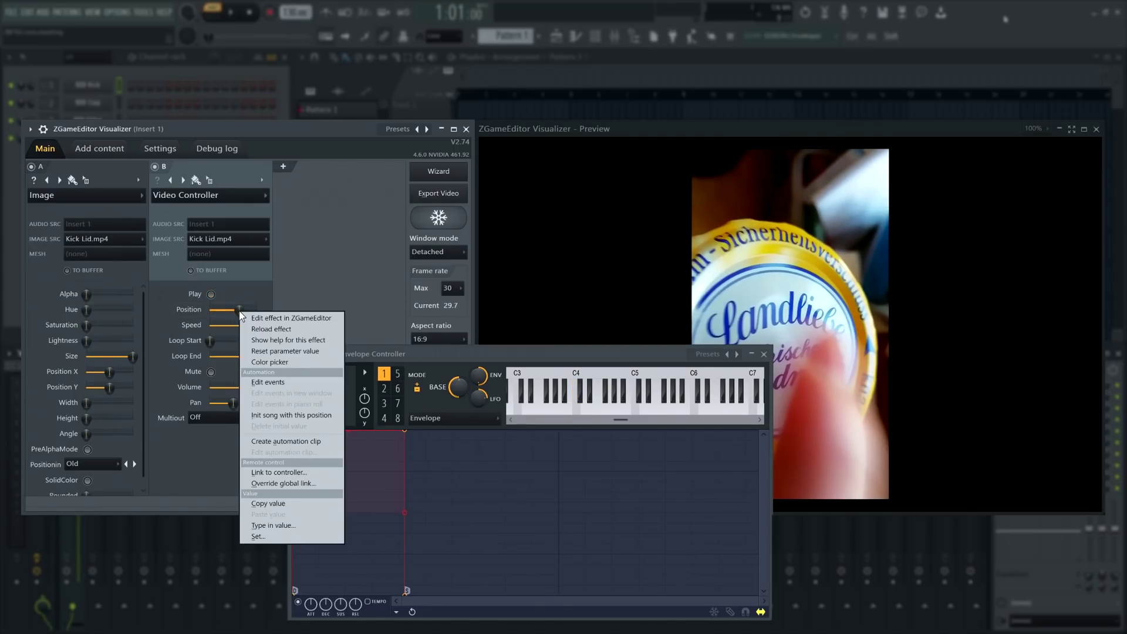
left_click(267, 474)
left_click(562, 295)
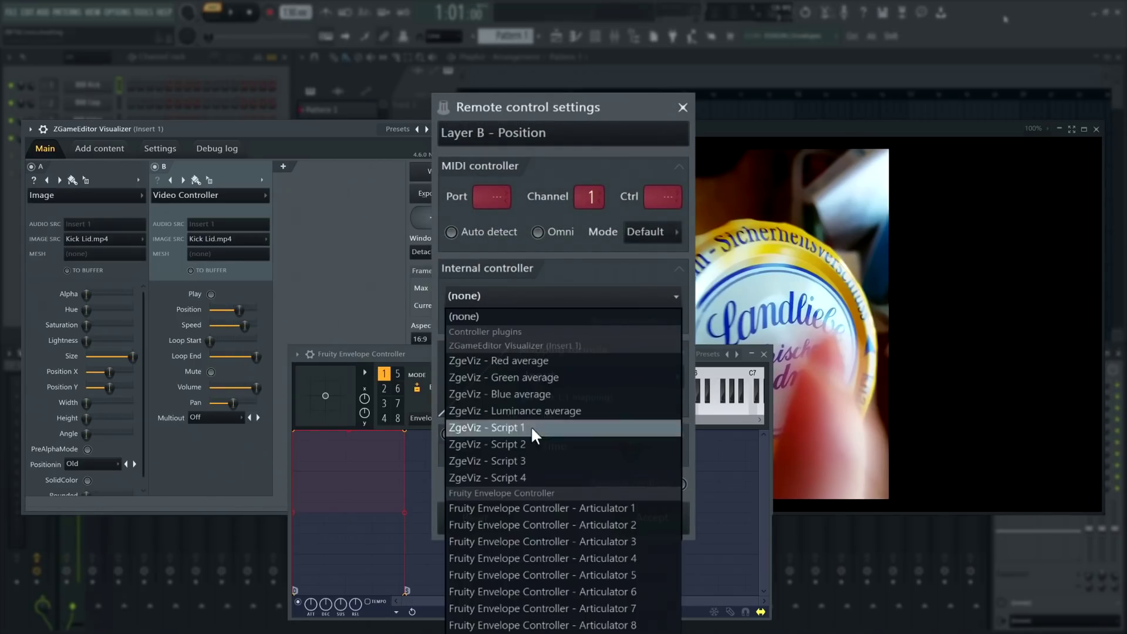
left_click(562, 524)
left_click(644, 518)
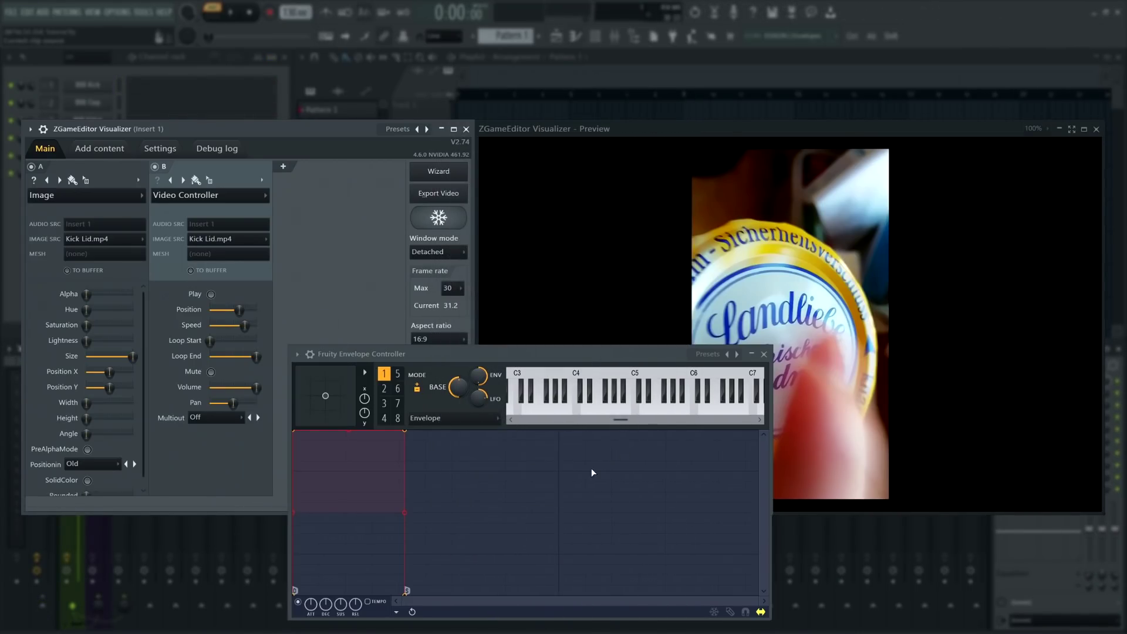
Select articulator 2, straighten its attack and pull the peak down into a short, low curve
left_click(385, 389)
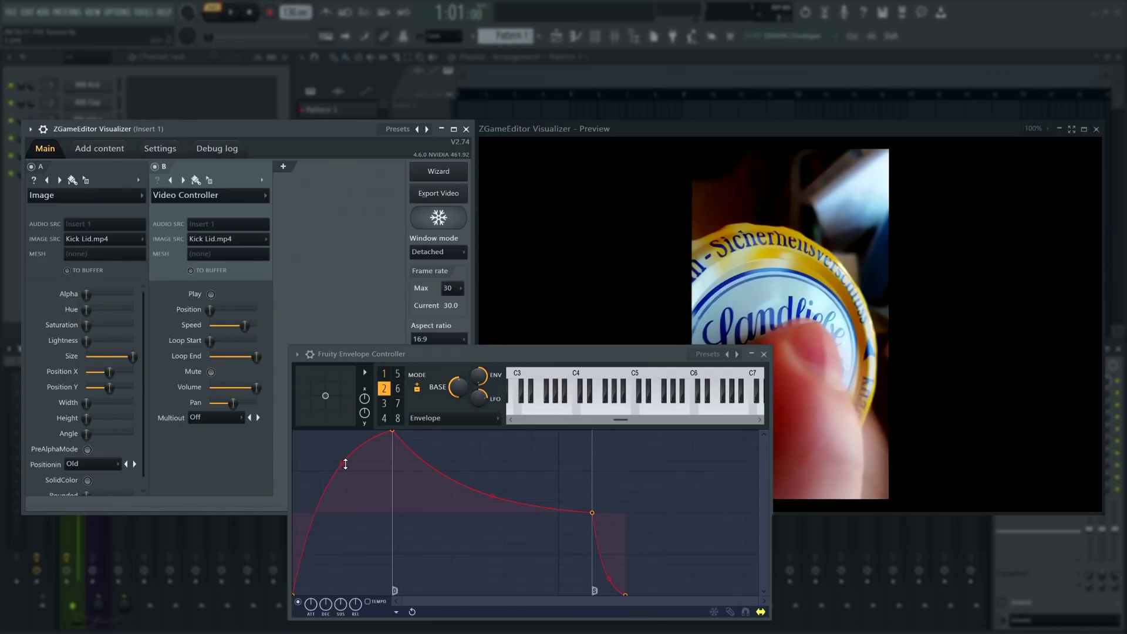
left_click_drag(345, 464, 315, 592)
left_click_drag(411, 526, 413, 531)
mouse_move(515, 513)
left_mouse_down()
mouse_move(364, 609)
mouse_move(335, 609)
left_mouse_up()
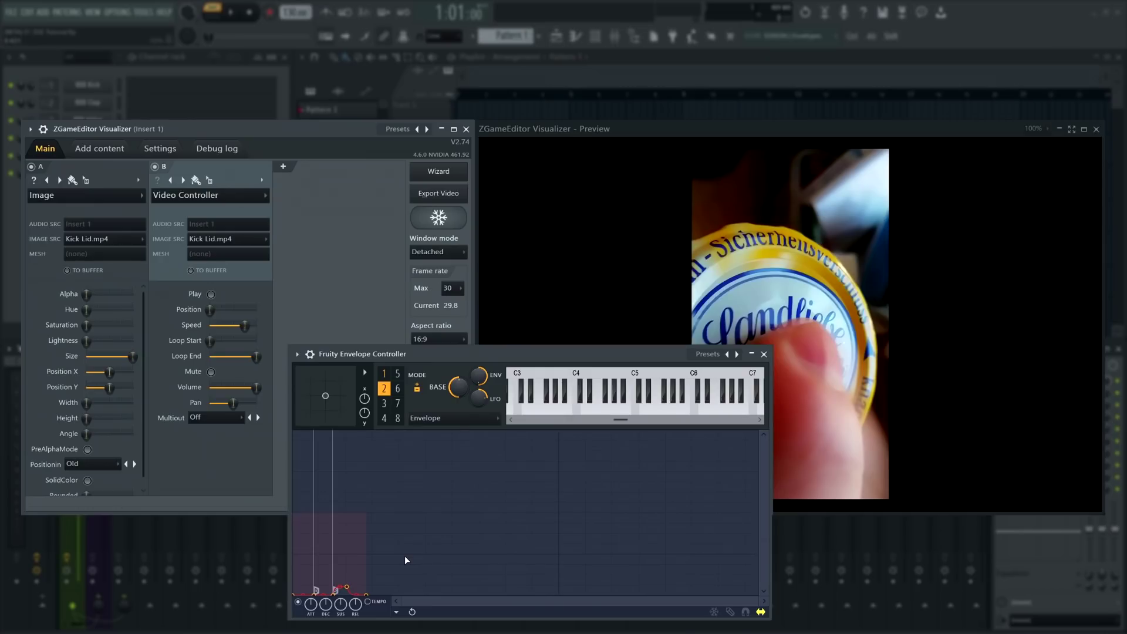
Trigger the Kick Lid video with C4 notes and move layer B's Loop Start slightly earlier
left_click(580, 413)
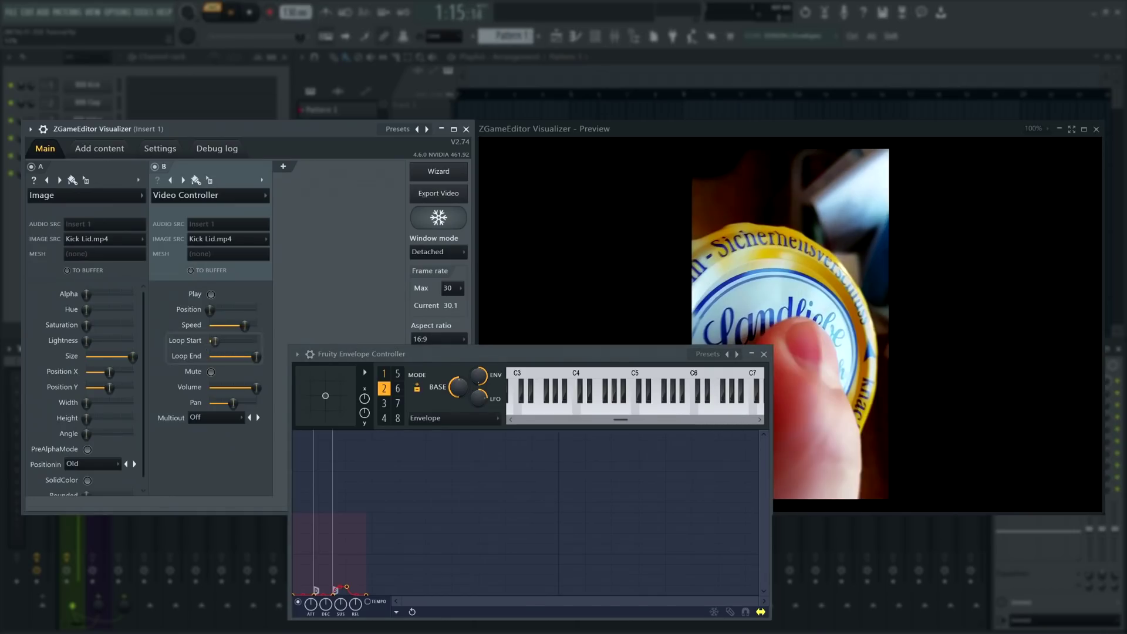
left_click(575, 411)
left_click_drag(233, 341, 223, 341)
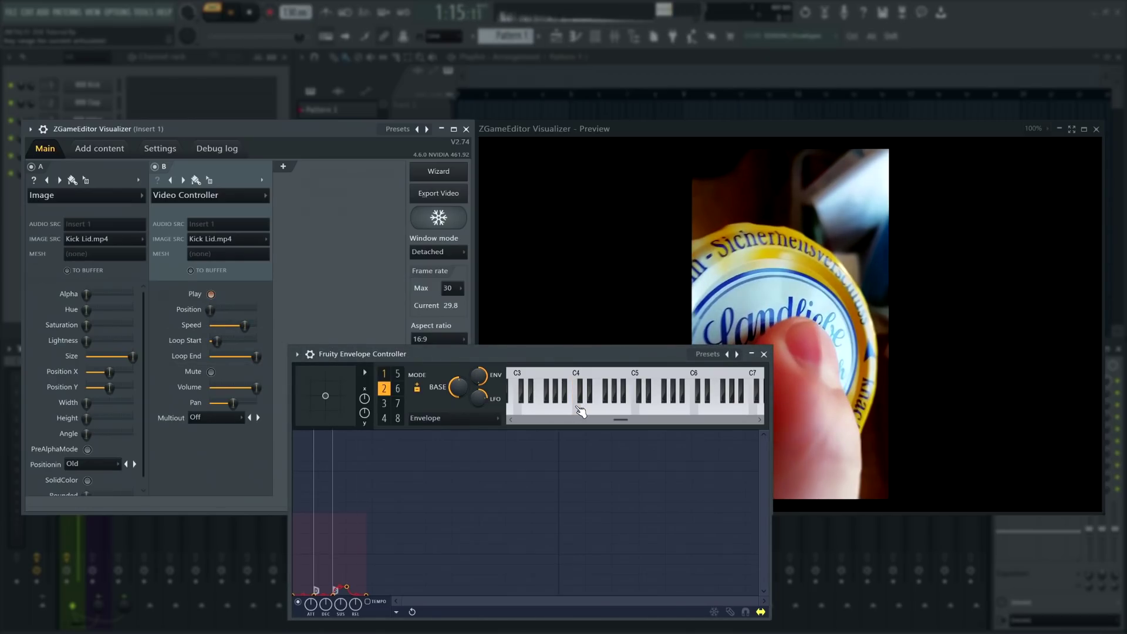
left_click(579, 411)
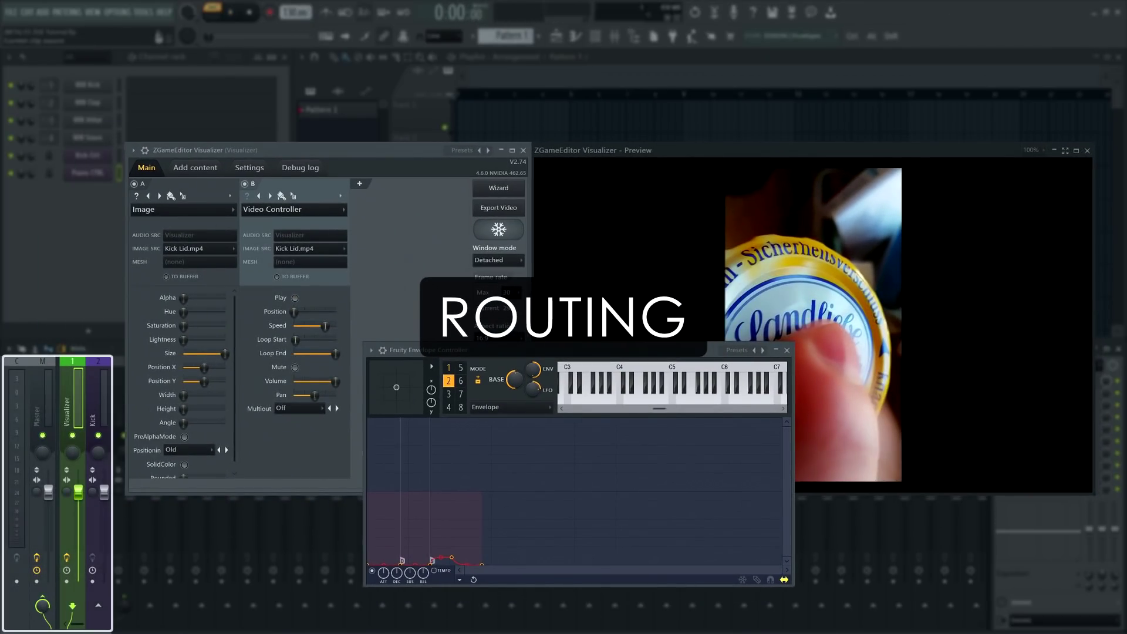
Unroute the Visualizer mixer track from Master, sidechain it to Kick, and set layer B's Multiout to Route1
left_click(622, 402)
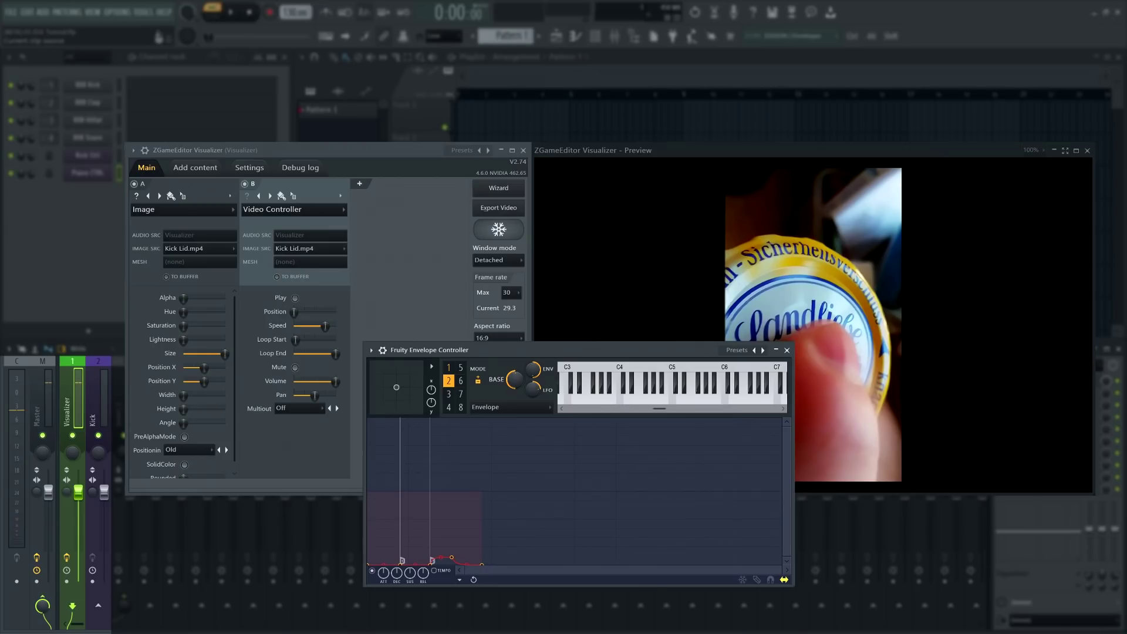
left_click(44, 600)
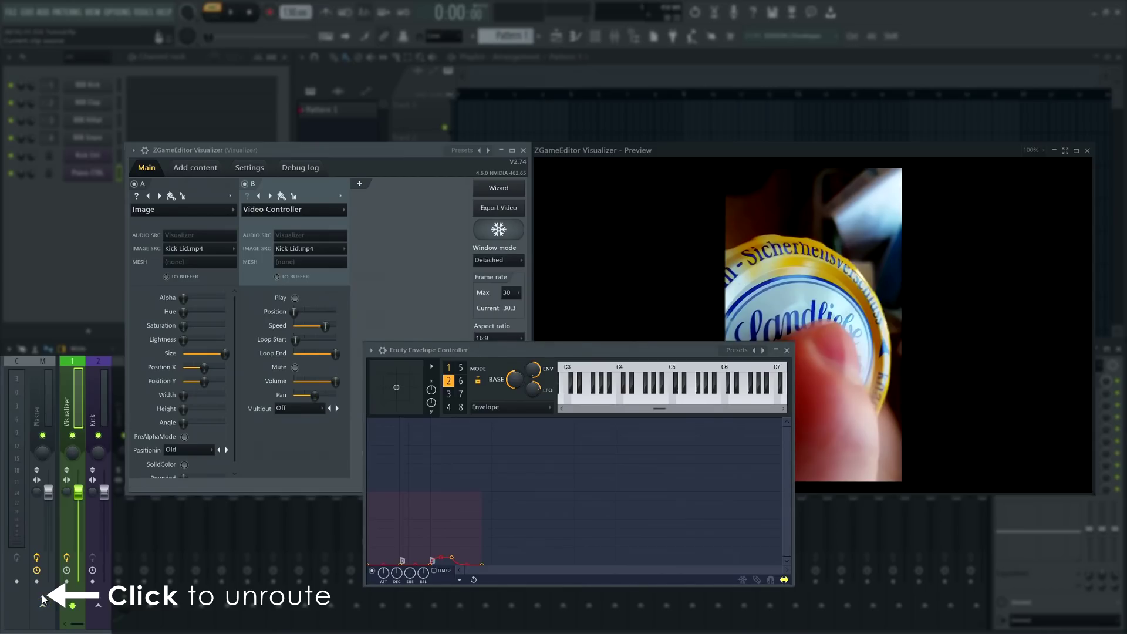
left_click(99, 607, "shift")
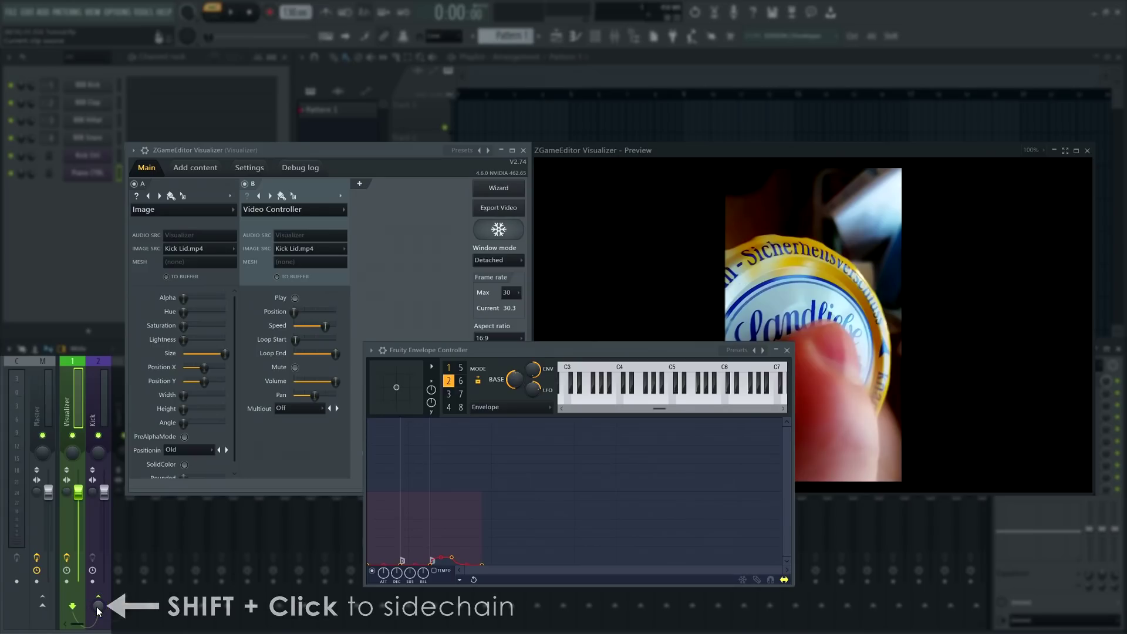
left_click(293, 409)
left_click(290, 430)
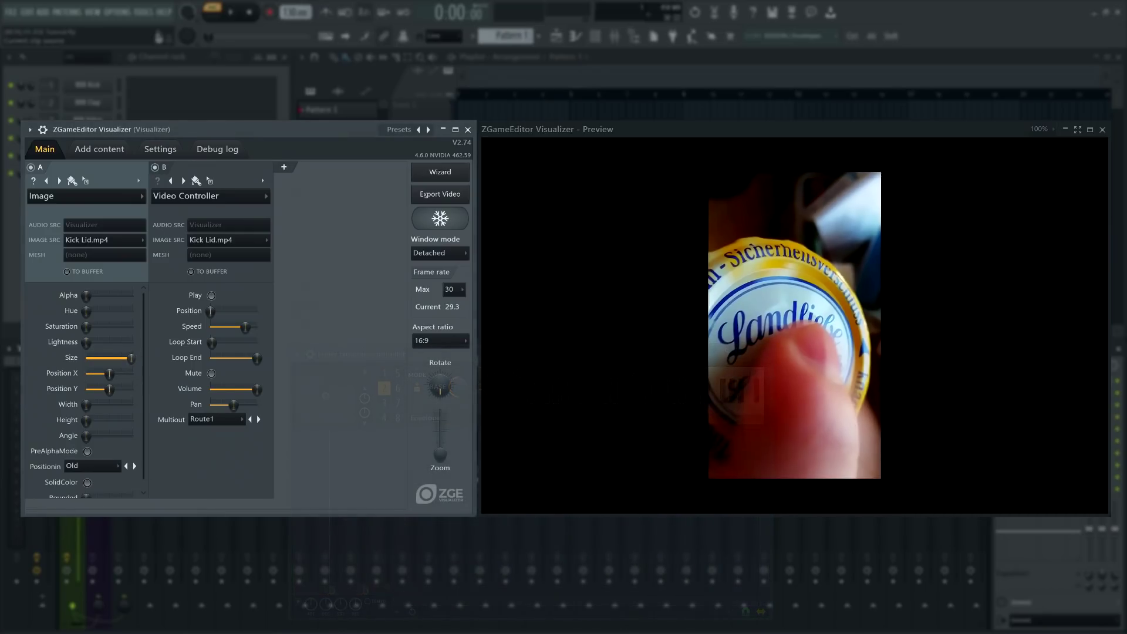
Drag layer A's Position X slightly left to shift its image in the frame
left_click_drag(111, 373, 105, 374)
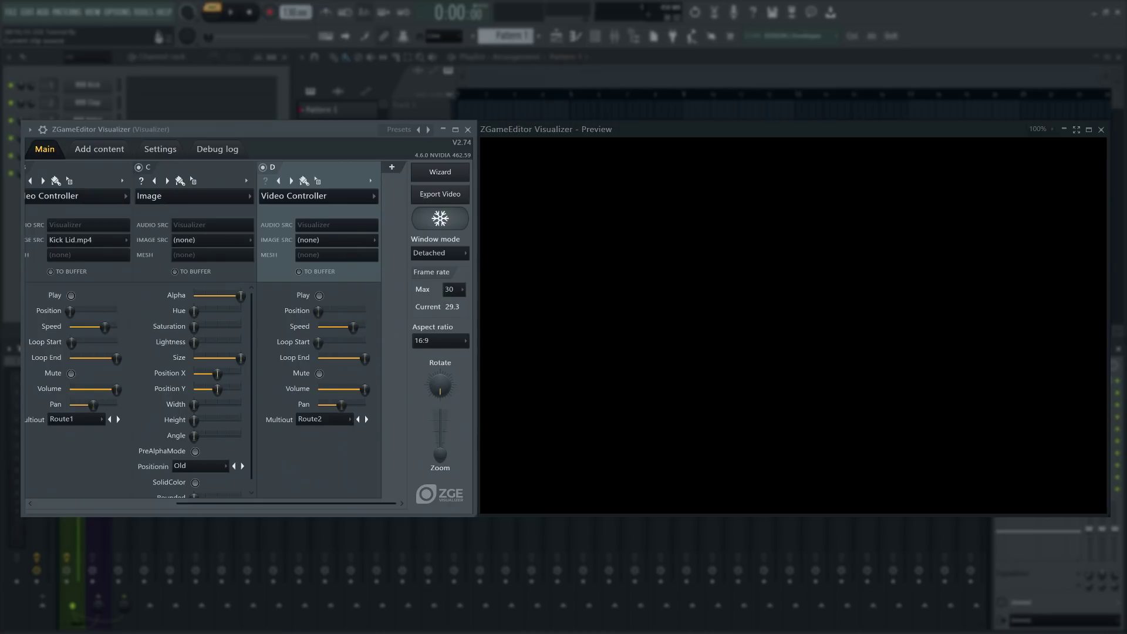
Load Piano C 2.mp4 into layers C and D, and check it by dipping and restoring C's Alpha
left_click(240, 239)
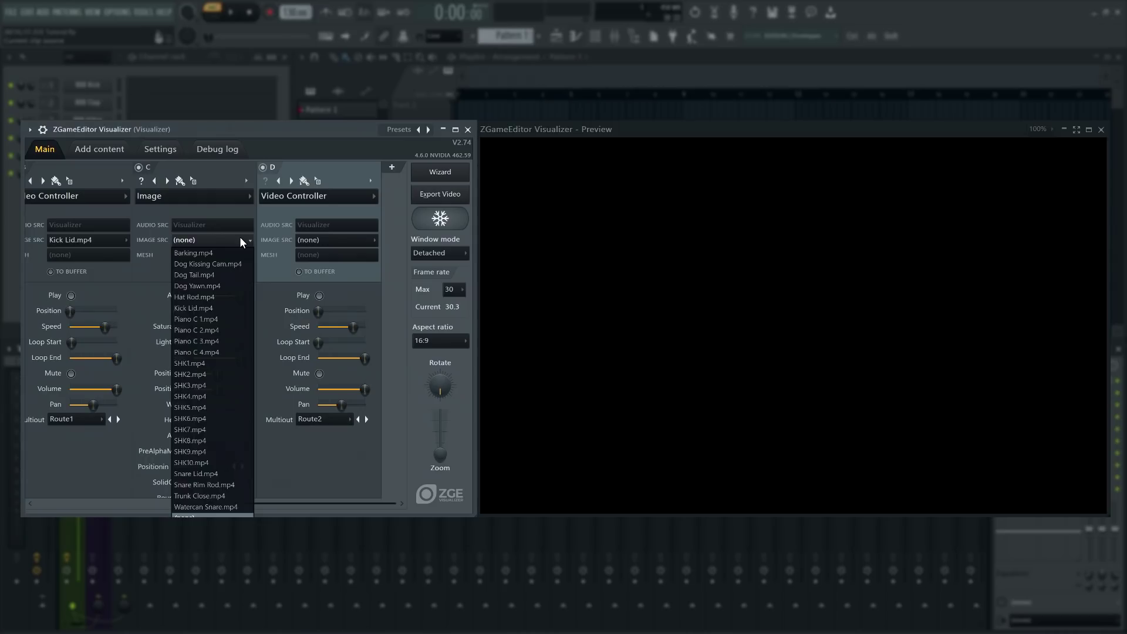
left_click(211, 330)
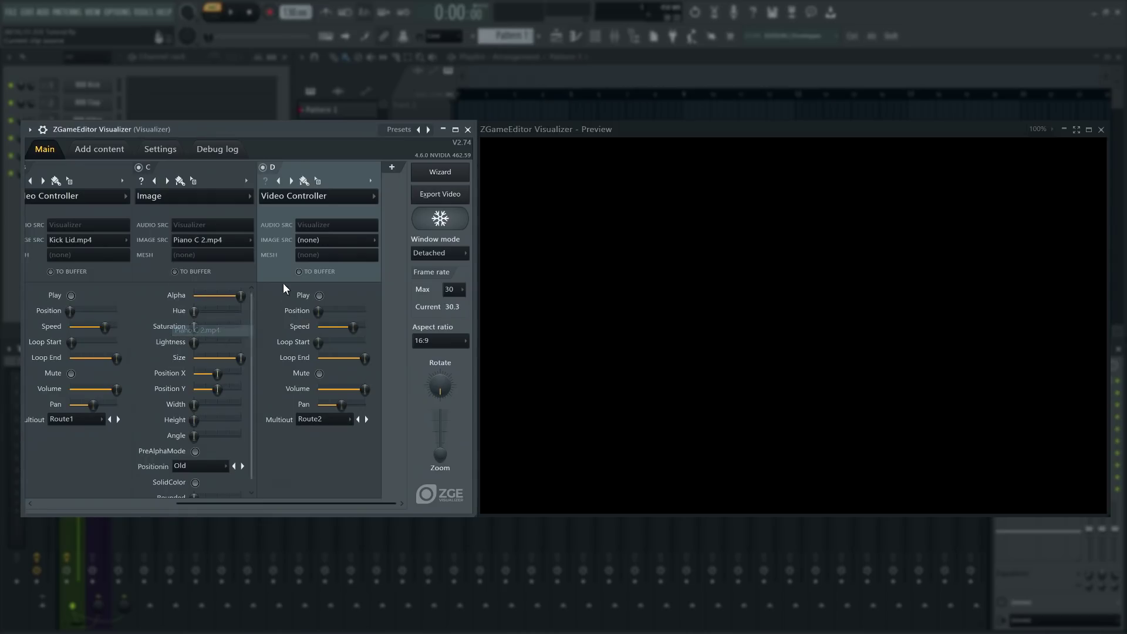
left_click(325, 241)
left_click(323, 327)
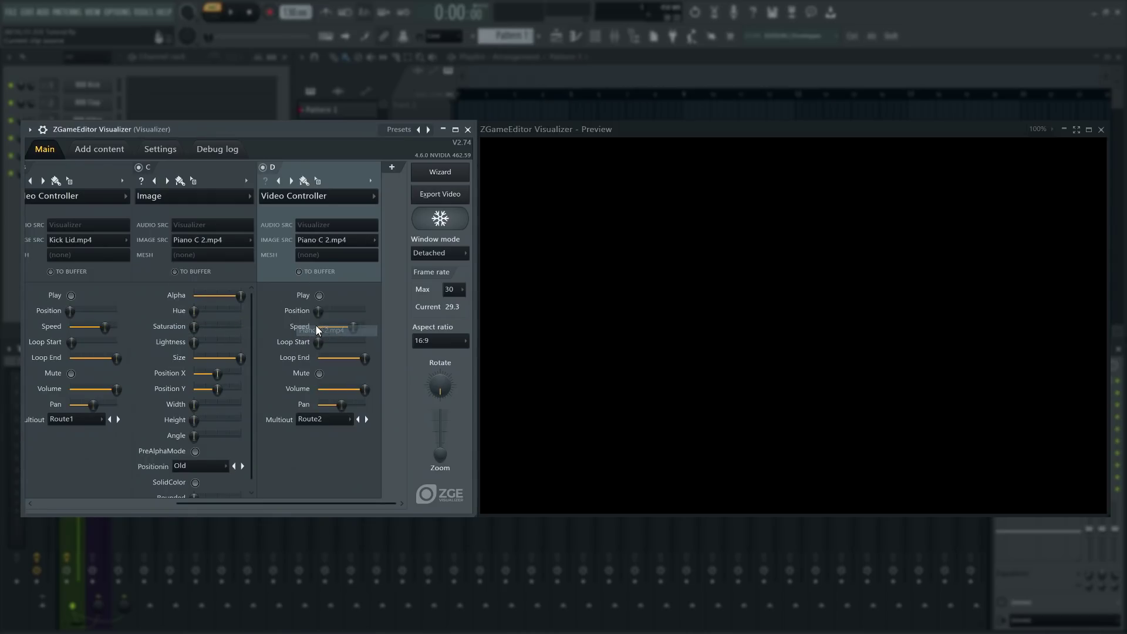
left_click_drag(238, 295, 194, 296)
left_click(319, 295)
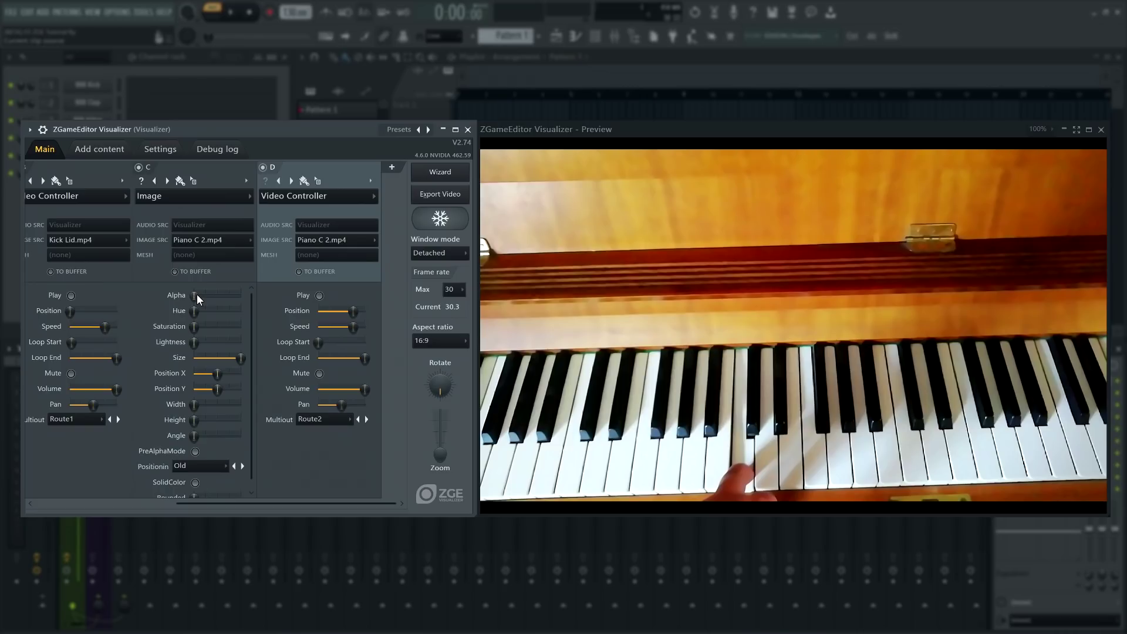
left_click_drag(196, 295, 239, 295)
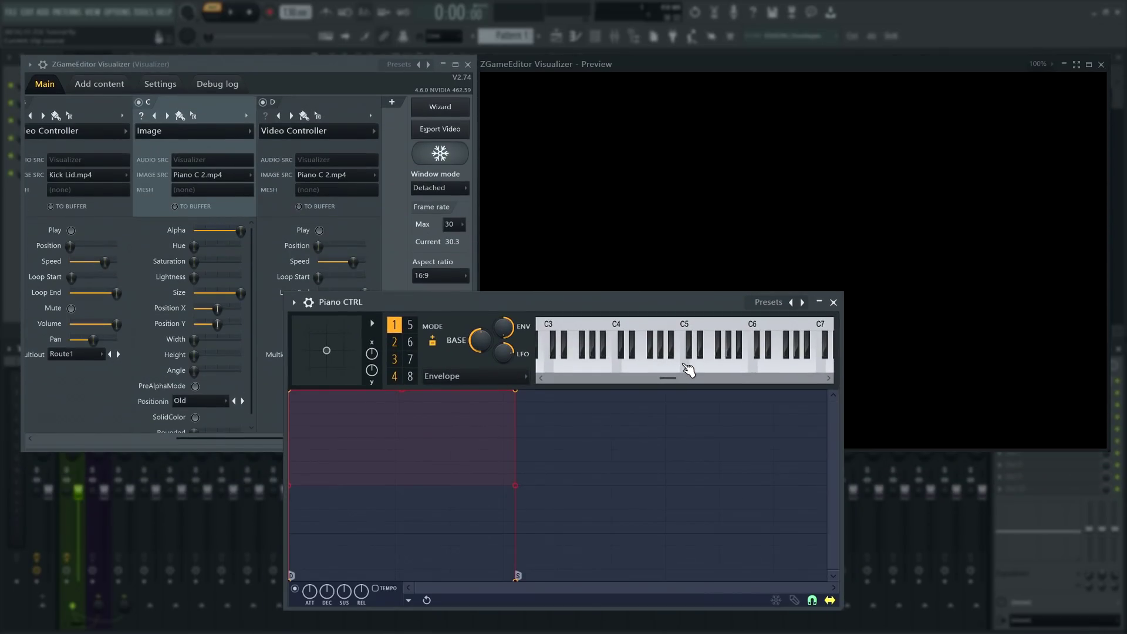
Play C5 and other notes on Piano CTRL's keyboard to trigger the piano video
left_click(688, 370)
left_click(704, 368)
left_click_drag(685, 371, 631, 371)
left_click(713, 369)
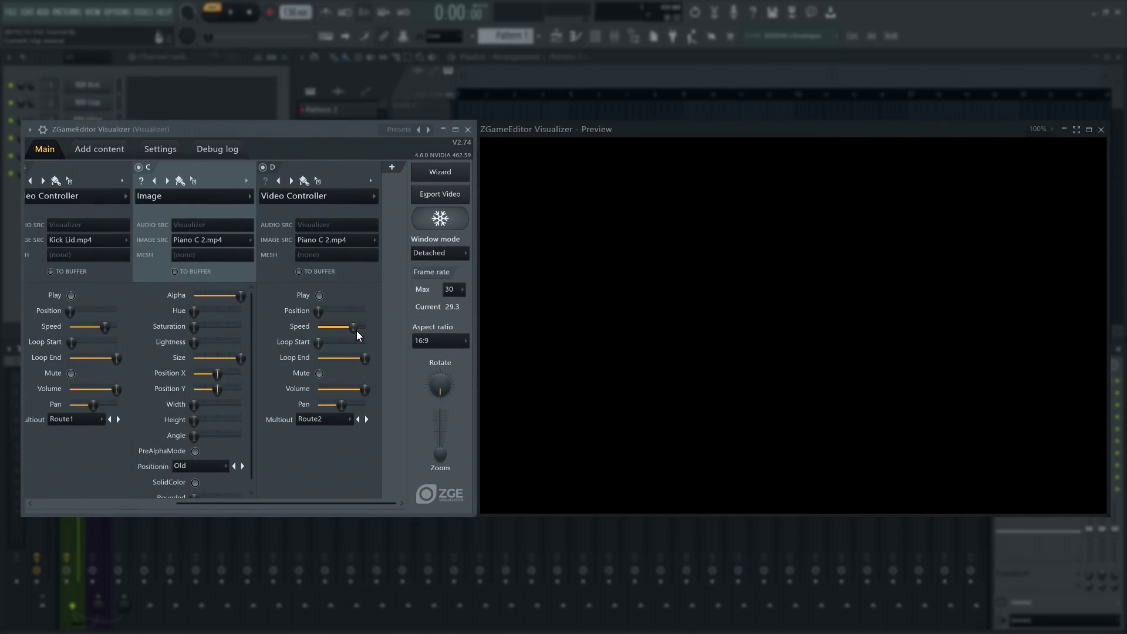
Link layer D's Speed to Piano CTRL - Articulator 3
right_click(357, 332)
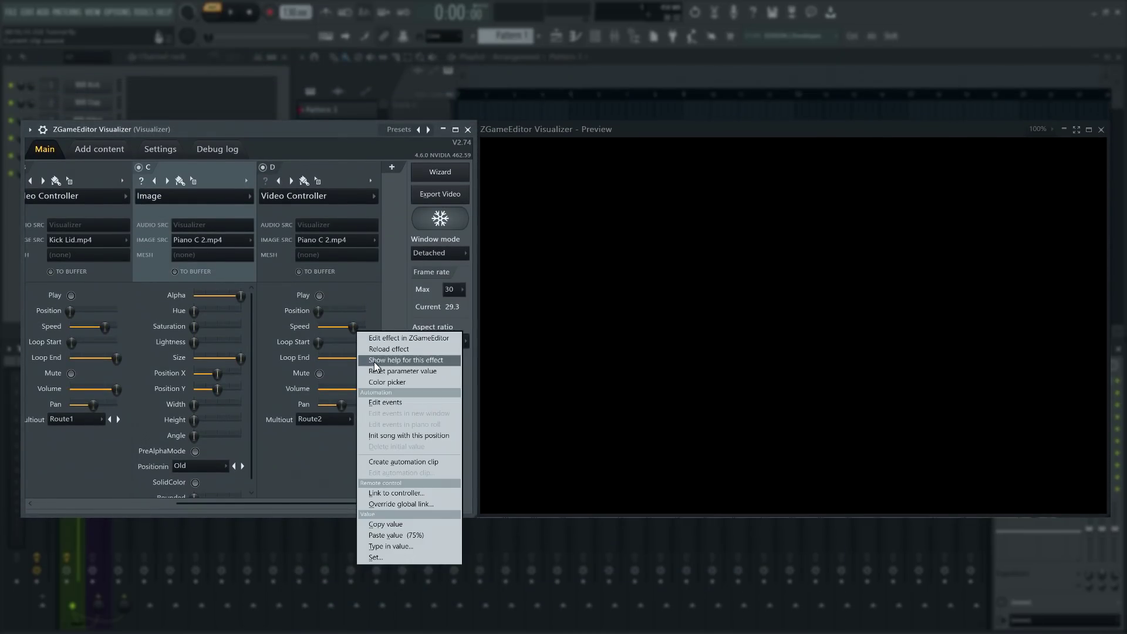
left_click(392, 493)
left_click(476, 294)
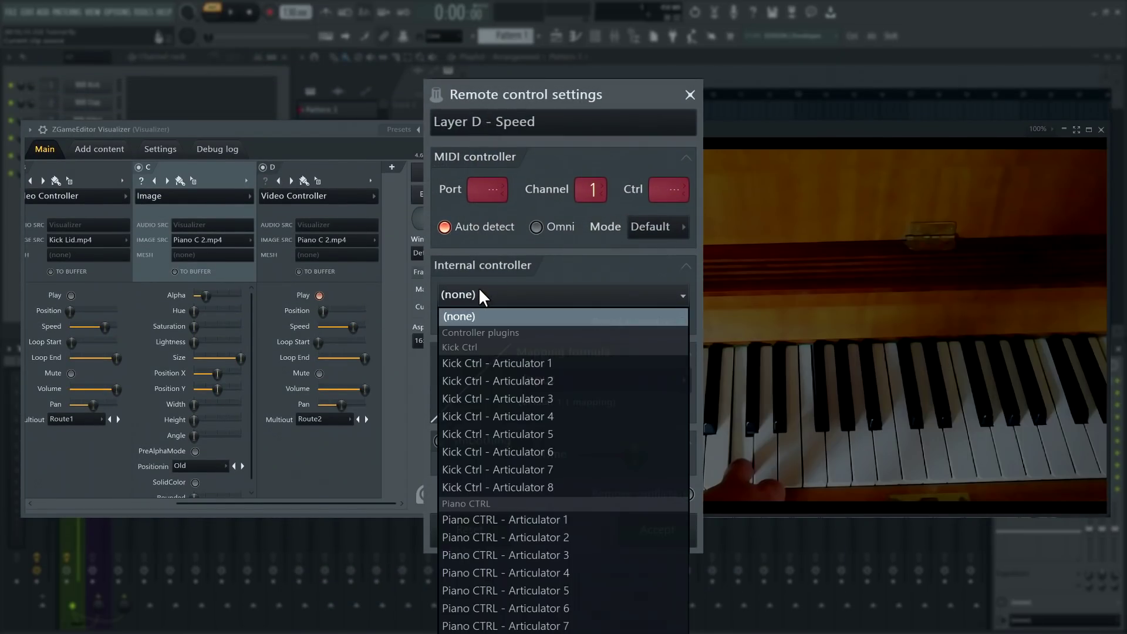
left_click(505, 554)
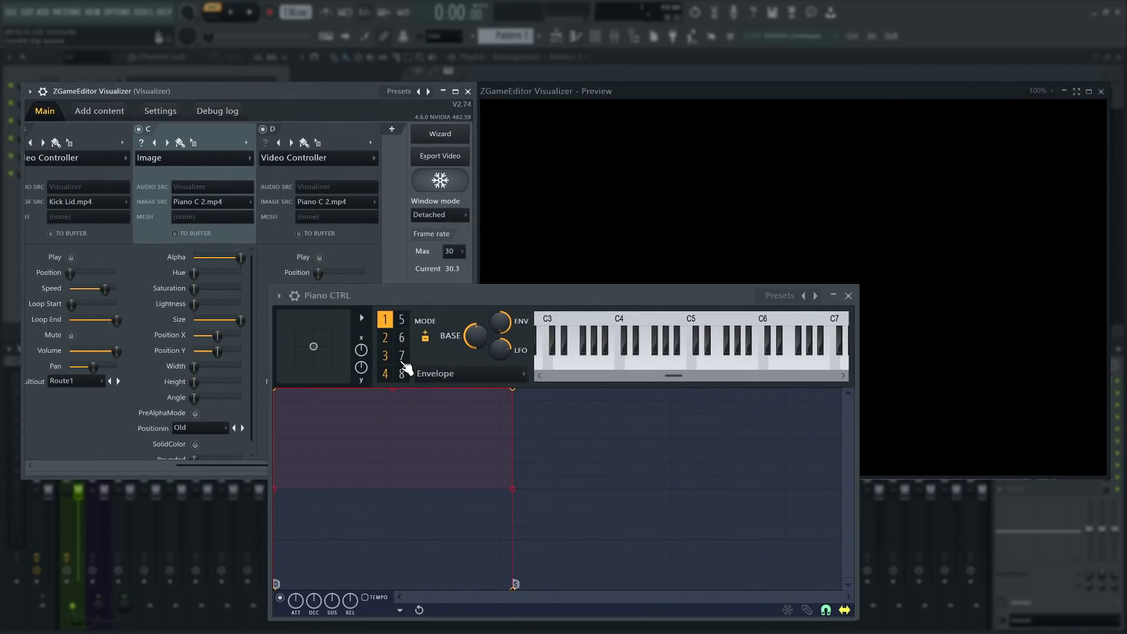
Set Piano CTRL's articulator 3 to Keyboard mapping mode
left_click(385, 355)
left_click(449, 373)
left_click(465, 420)
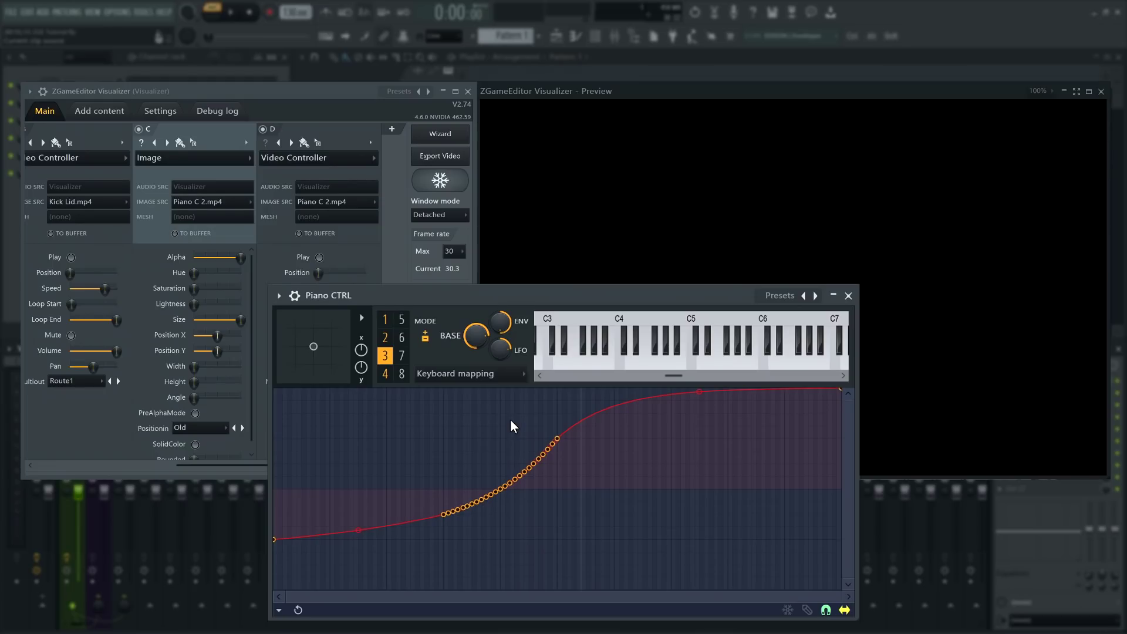
Play a note on Piano CTRL's keyboard to hear the video at its key-mapped speed
left_click(654, 349)
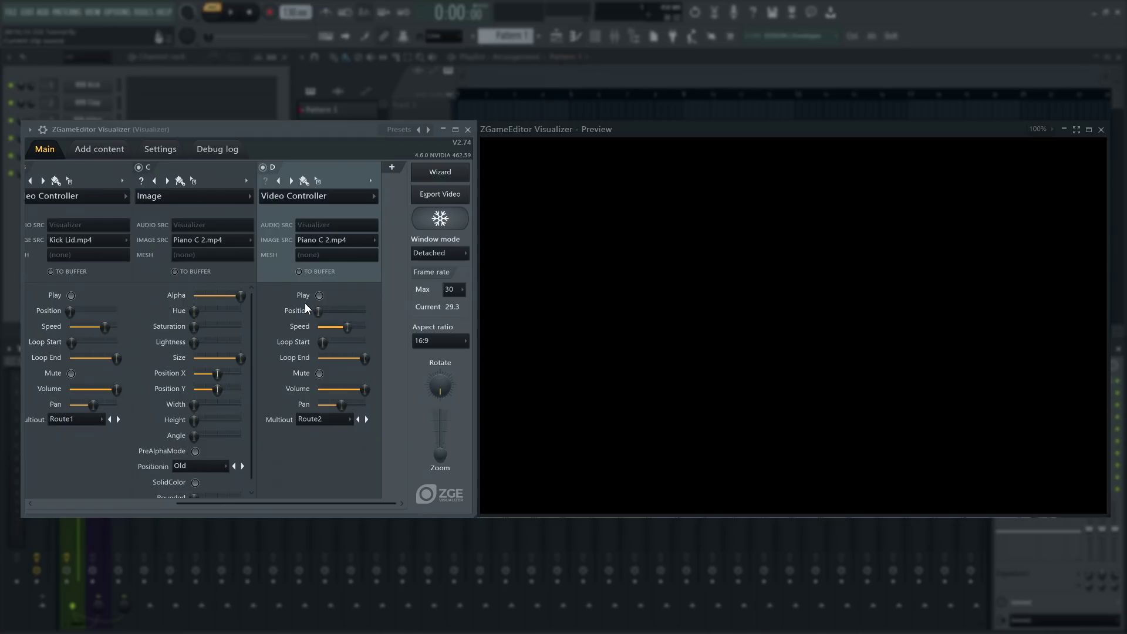
Drop layer C's Alpha to zero, start layer D's video playing, and lower its Speed
left_click_drag(241, 296, 193, 295)
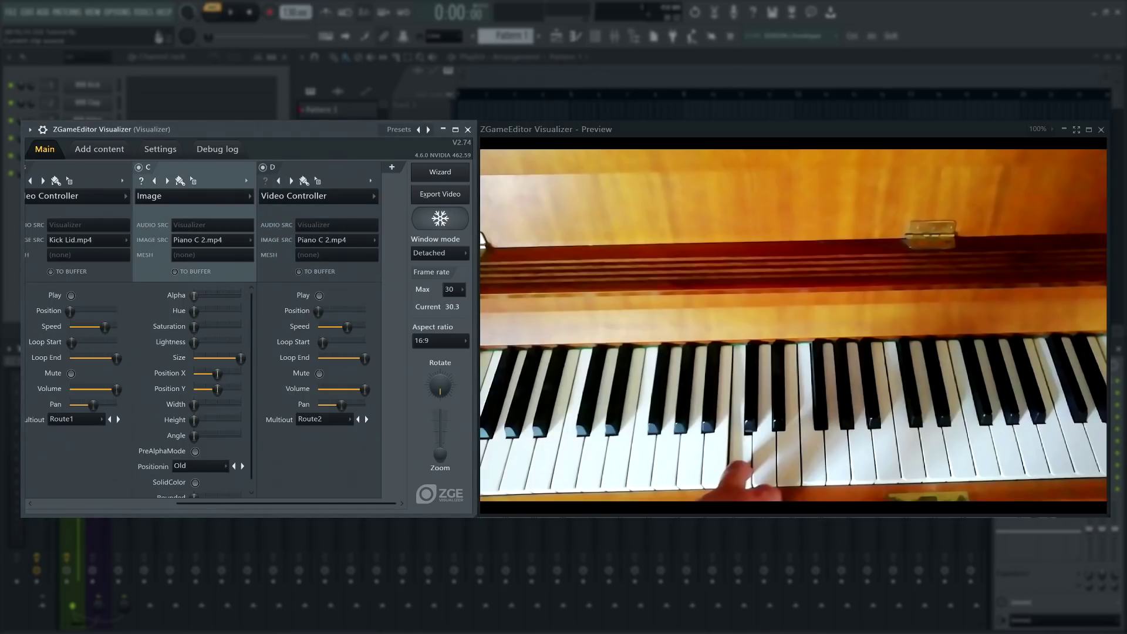
left_click(320, 296)
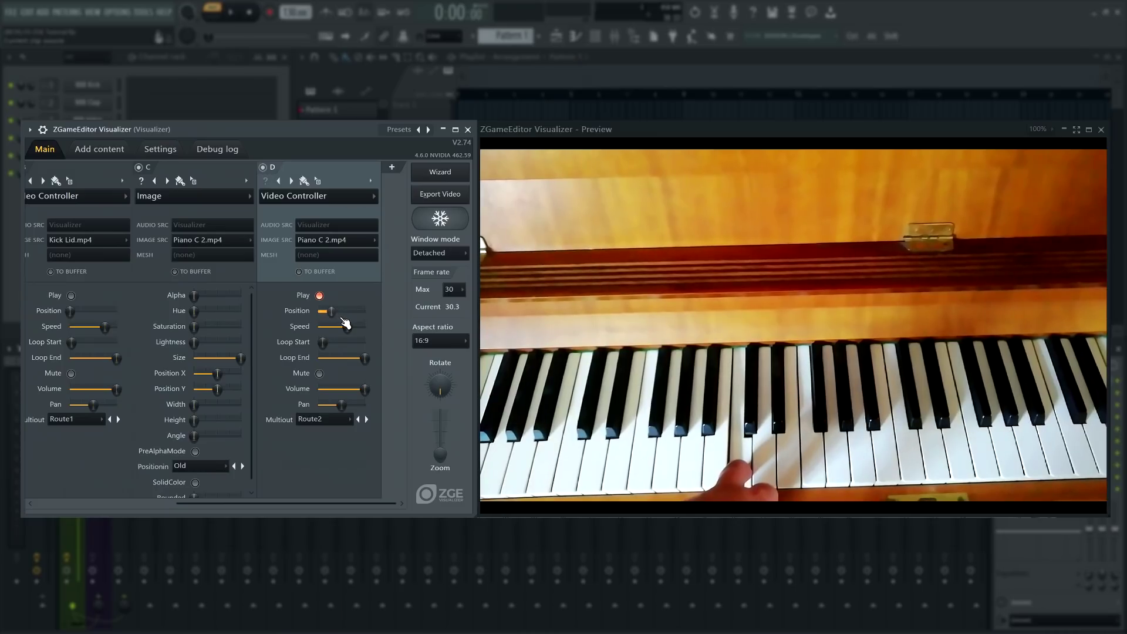
mouse_move(348, 327)
left_mouse_down()
mouse_move(333, 328)
mouse_move(348, 335)
left_mouse_up()
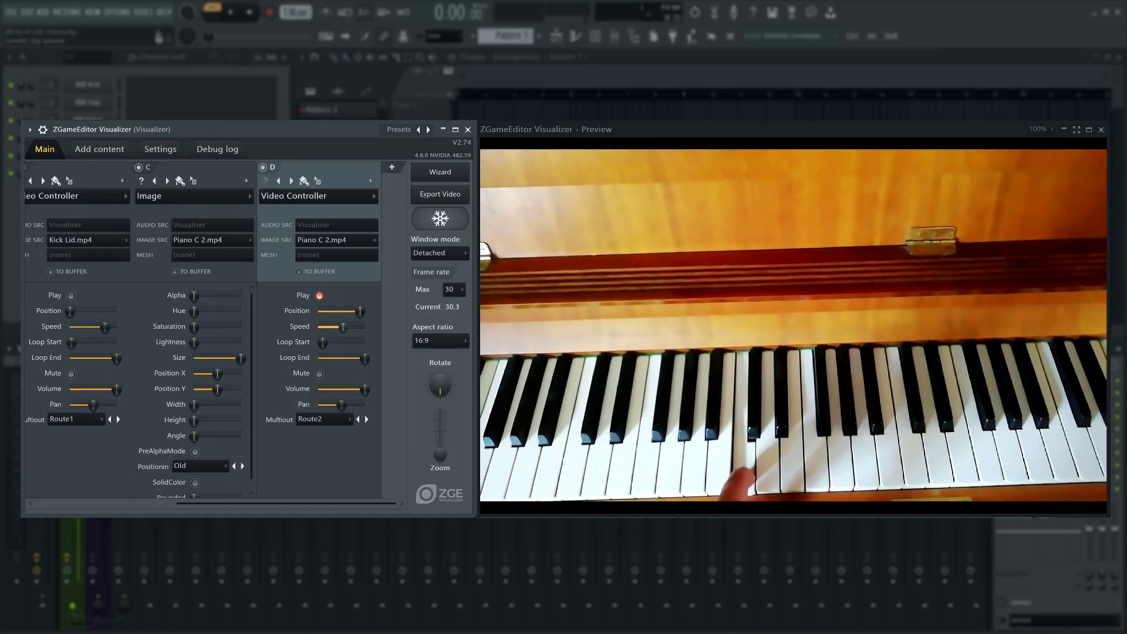